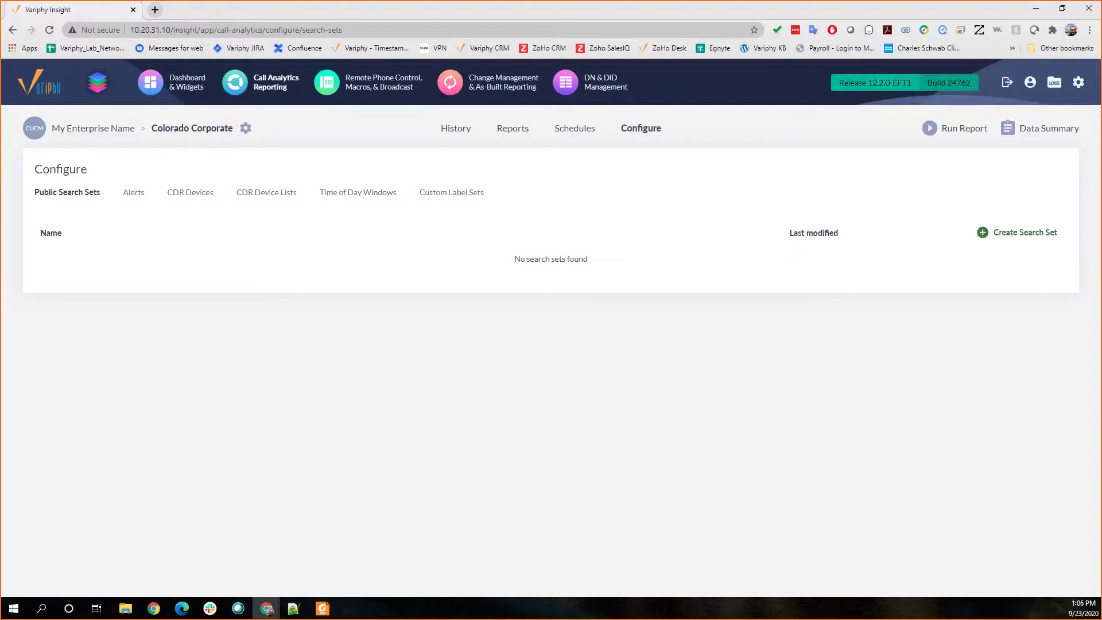
- Open the Global New Label set from the Colorado Corporate cluster's custom label sets
key("alt+Tab")
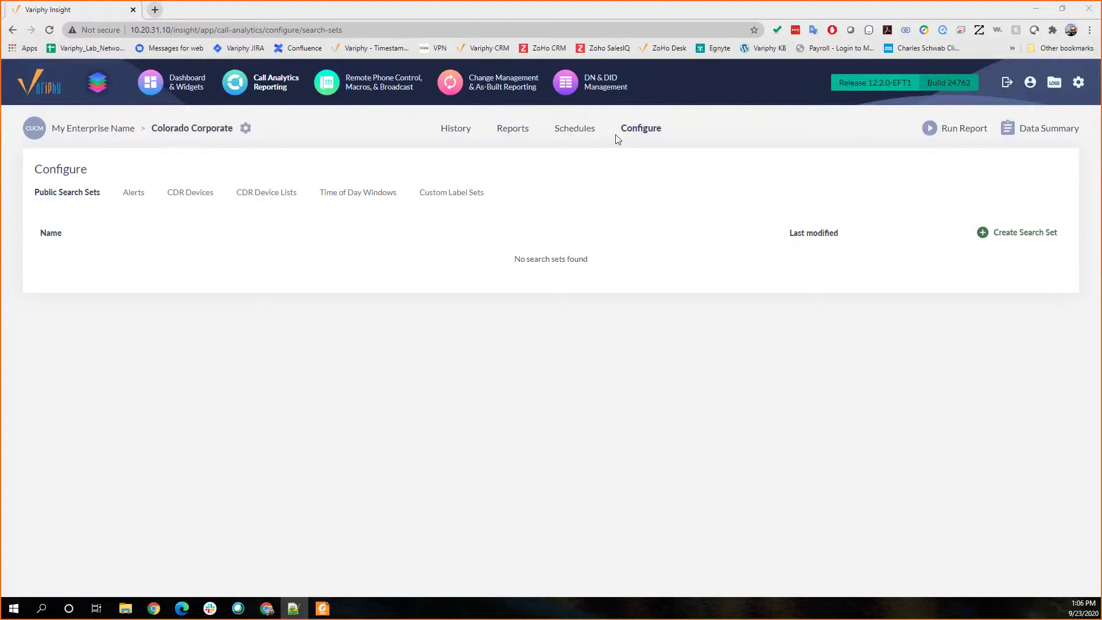
left_click(458, 199)
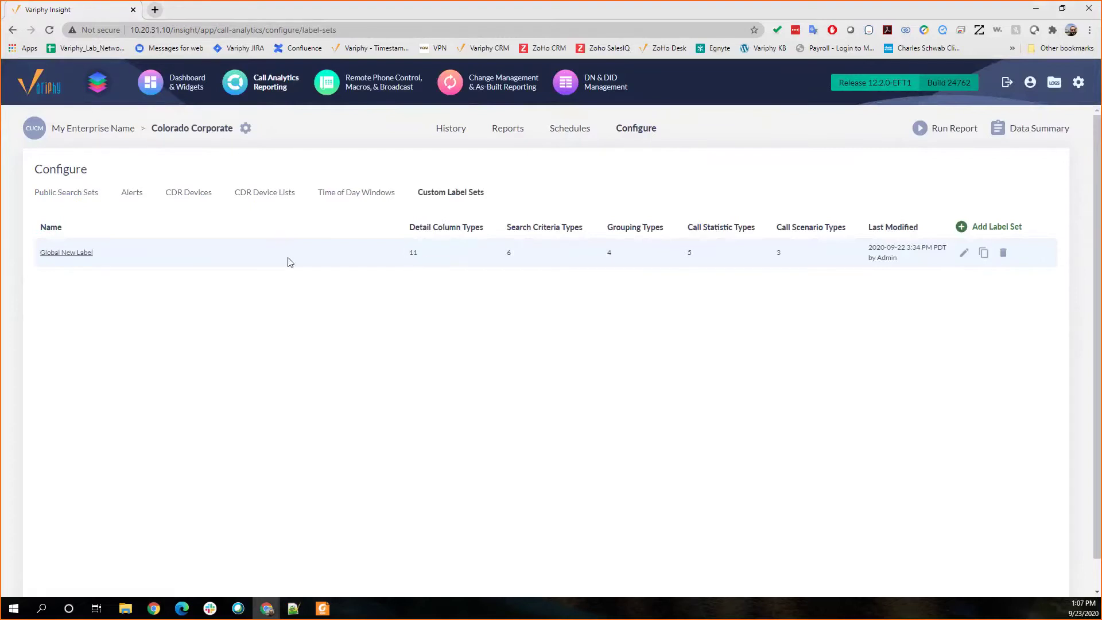
left_click(73, 253)
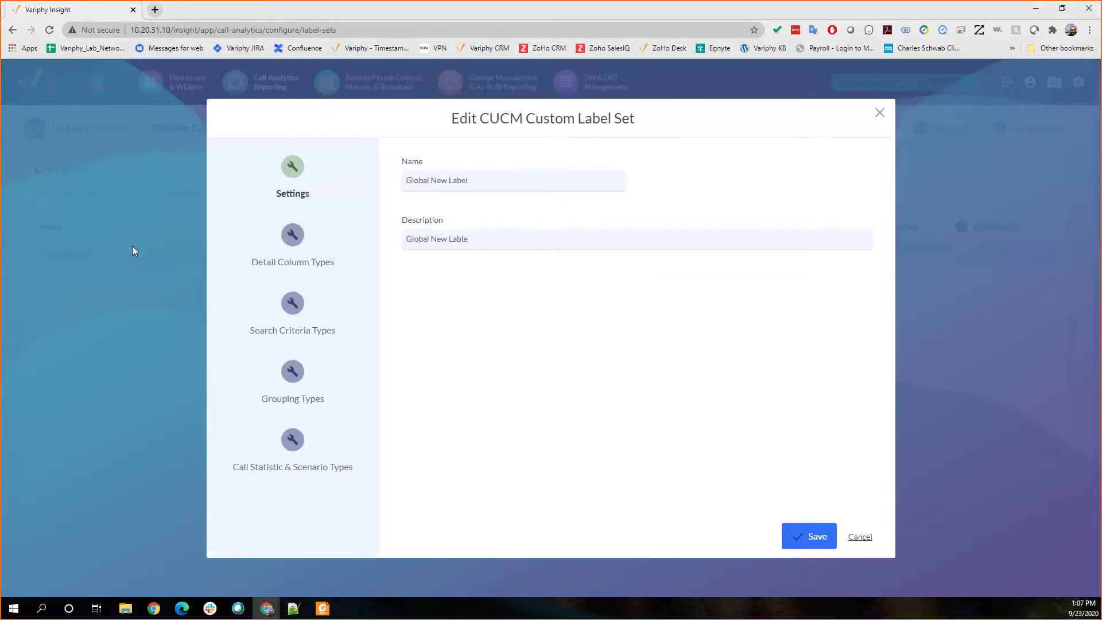
- Review the label set's detail column types and search criteria types, including the criteria available to add
left_click(297, 240)
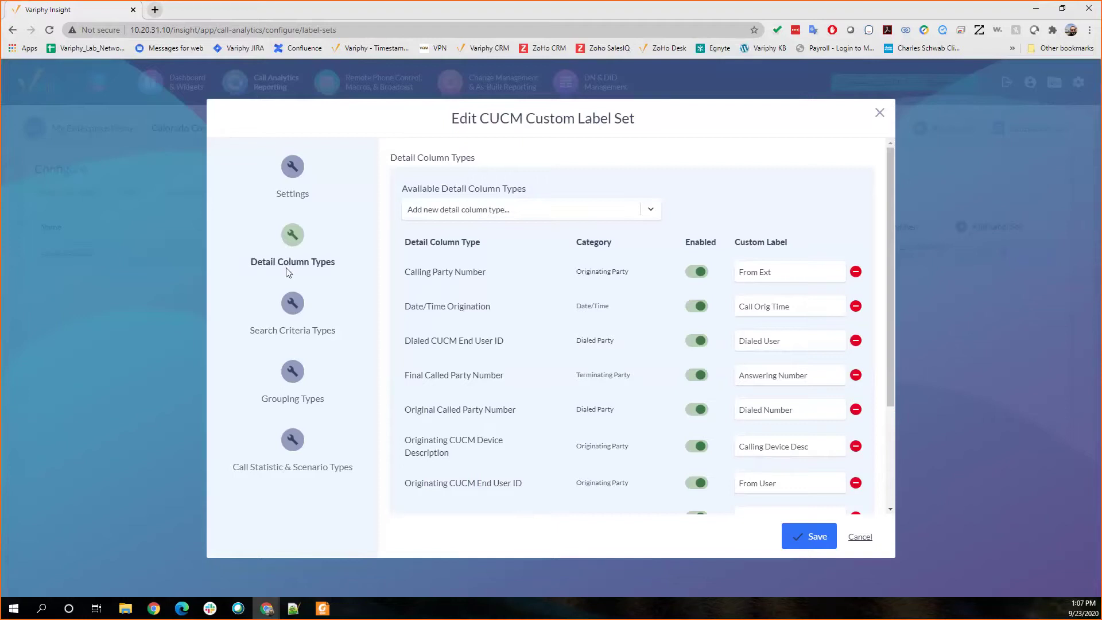
left_click(296, 330)
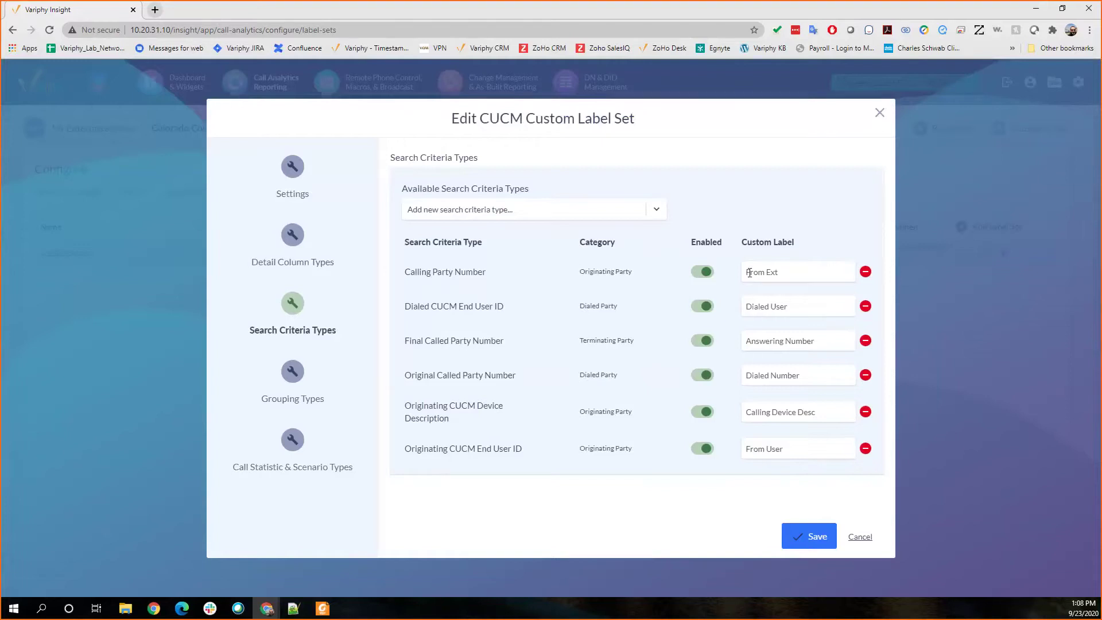
left_click(641, 211)
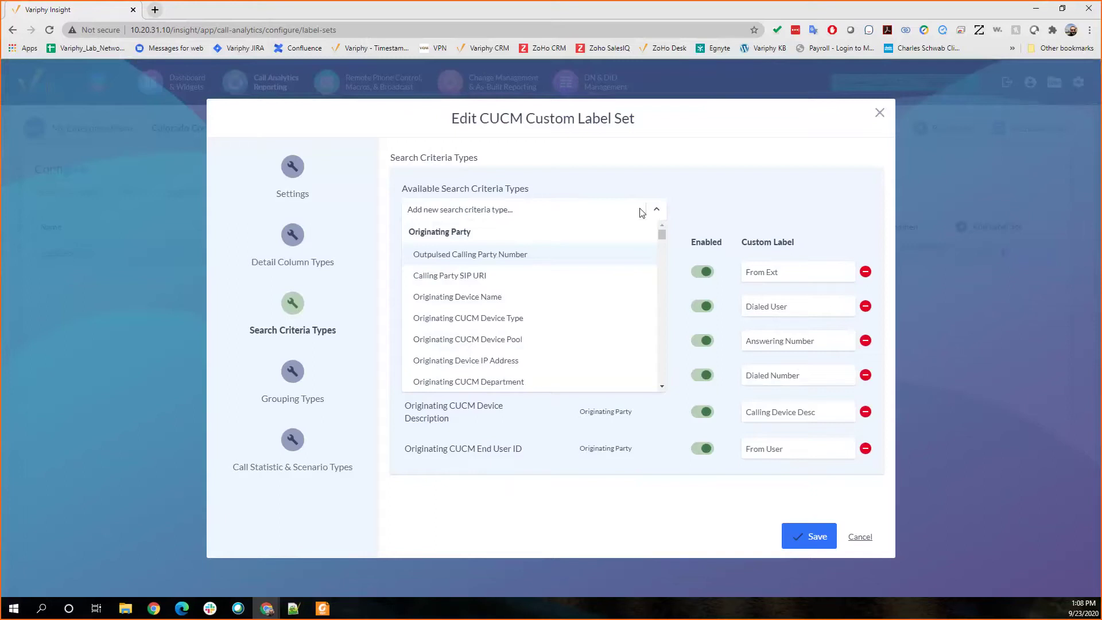
left_click(745, 167)
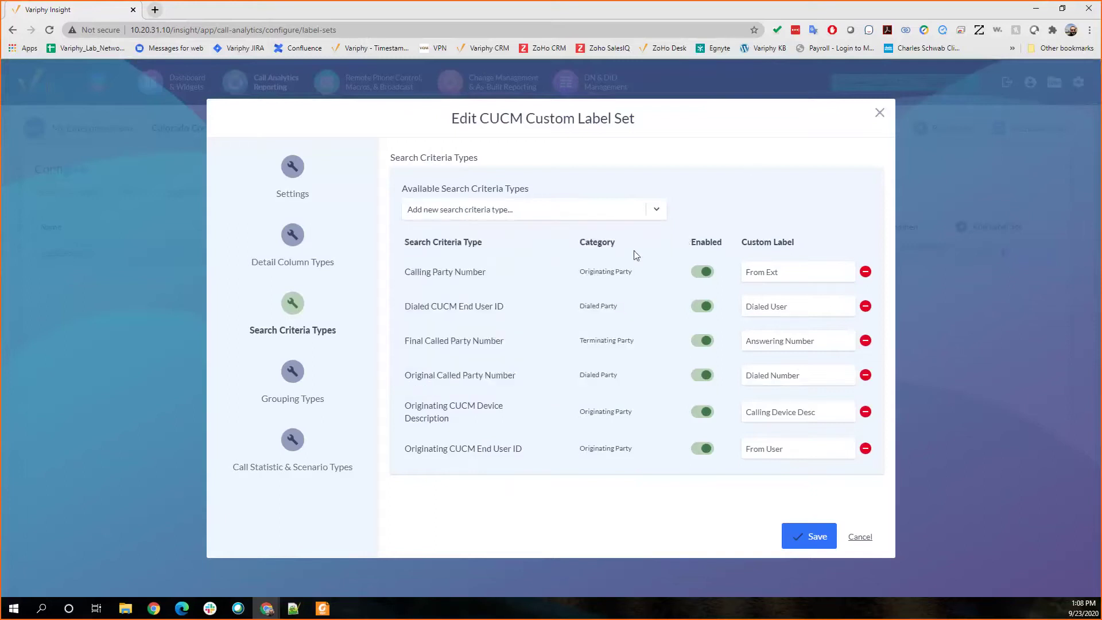
- Return to the detail column types and compare Dialed CUCM End User ID and the other columns with their custom labels
left_click(312, 265)
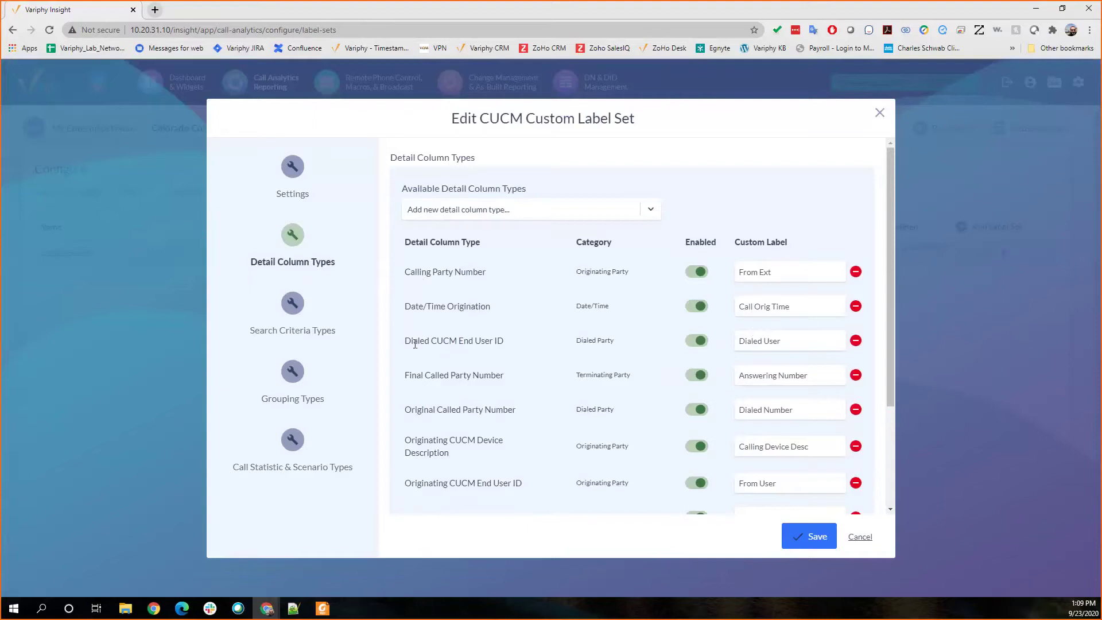
left_click_drag(404, 343, 507, 343)
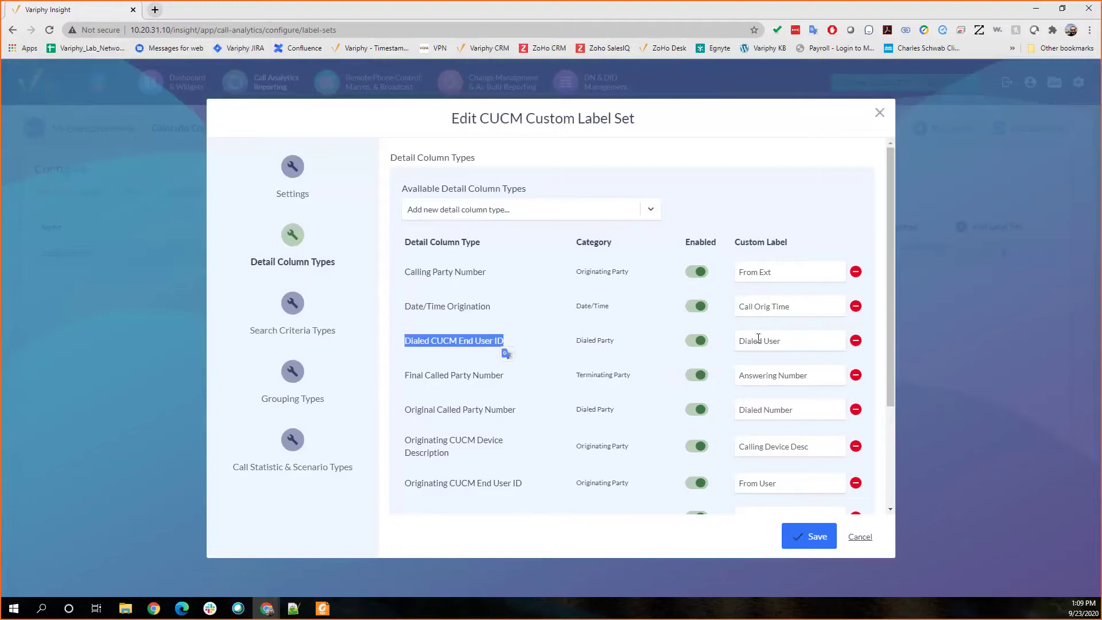
scroll(504, 352, "down", 2)
scroll(509, 346, "up", 2)
- Examine the custom labels of the grouping types and of the call statistic and scenario types
left_click(294, 374)
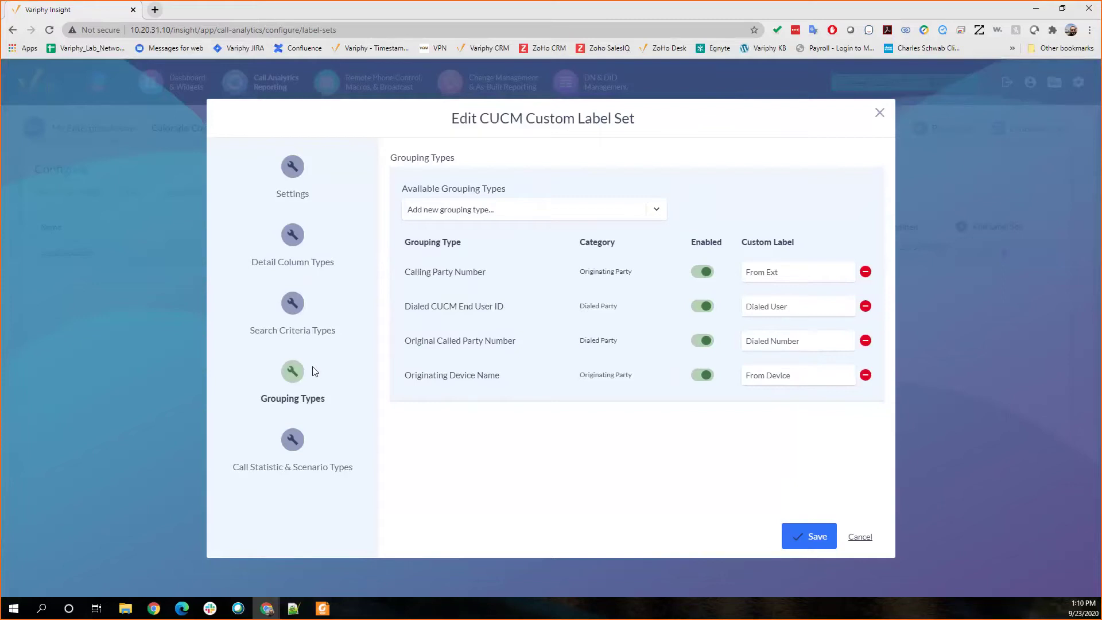
left_click(293, 443)
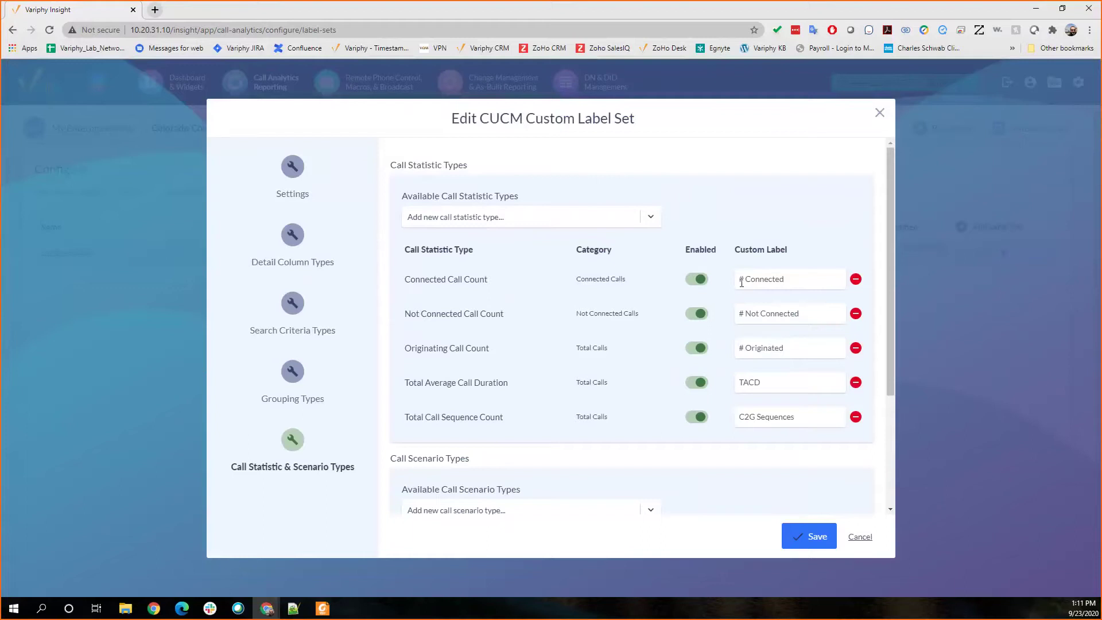
scroll(525, 441, "down", 3)
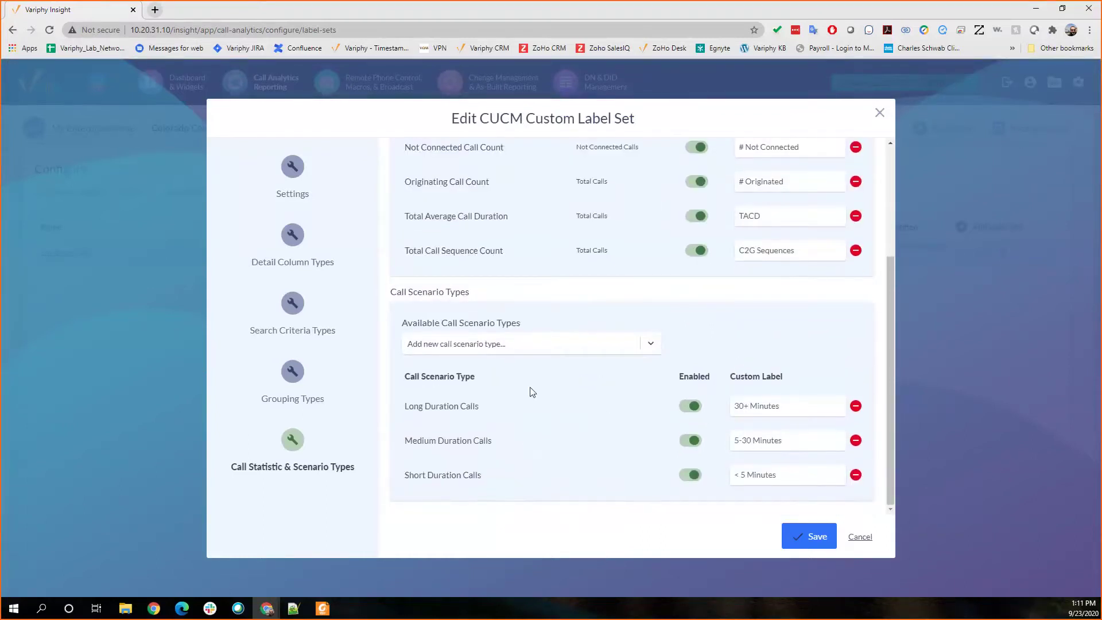
scroll(529, 388, "up", 3)
scroll(479, 305, "down", 1)
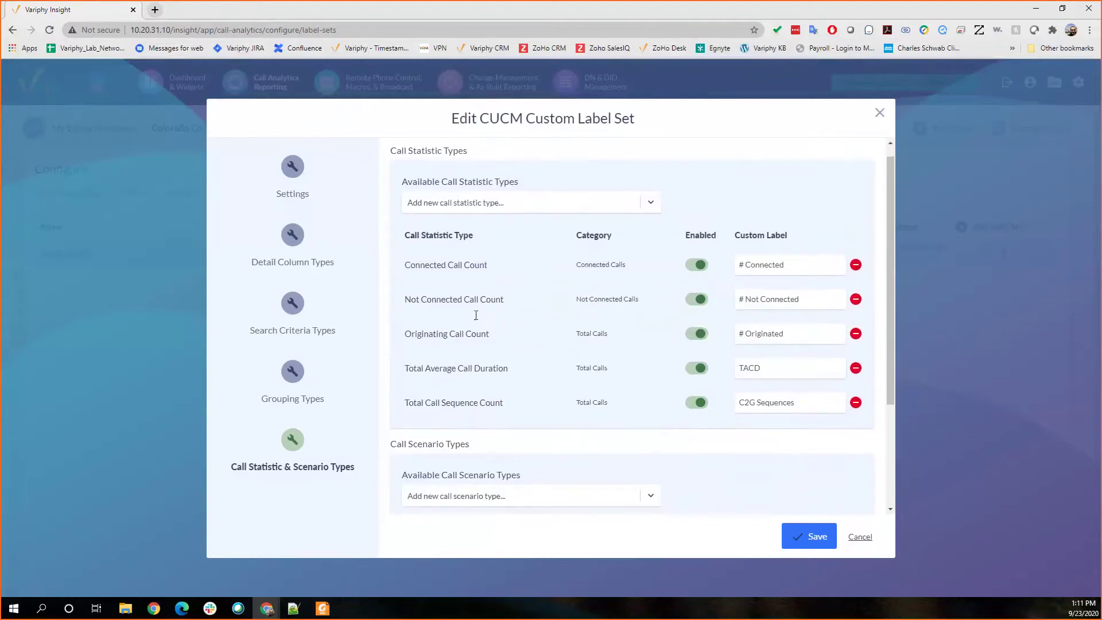
scroll(476, 324, "down", 2)
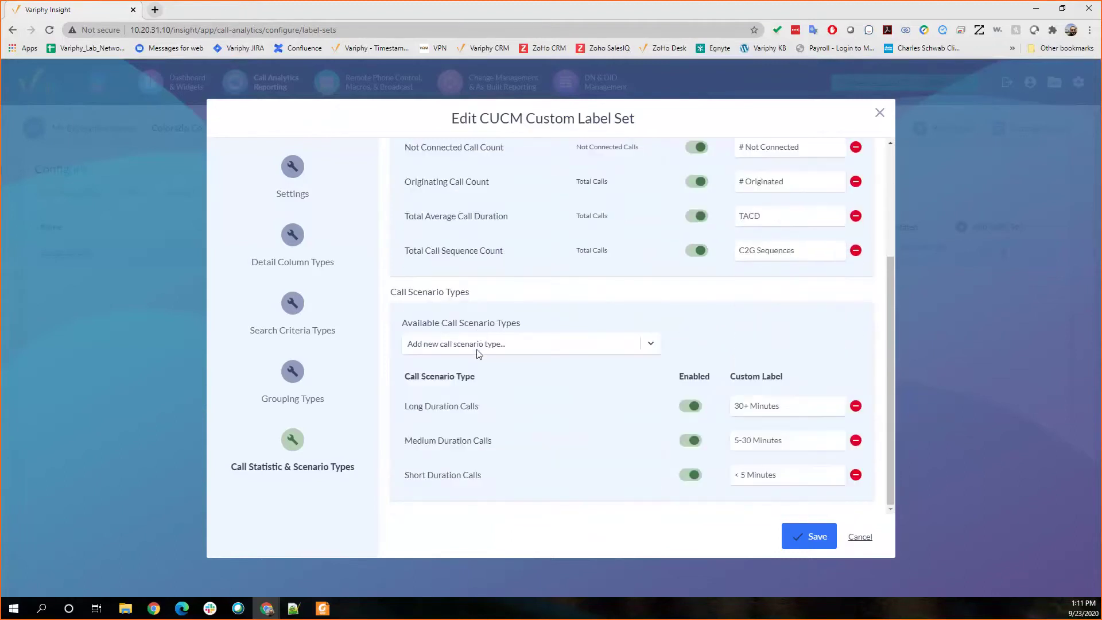
- View the call scenario types available to add and close the Global New Label set without saving
left_click(469, 347)
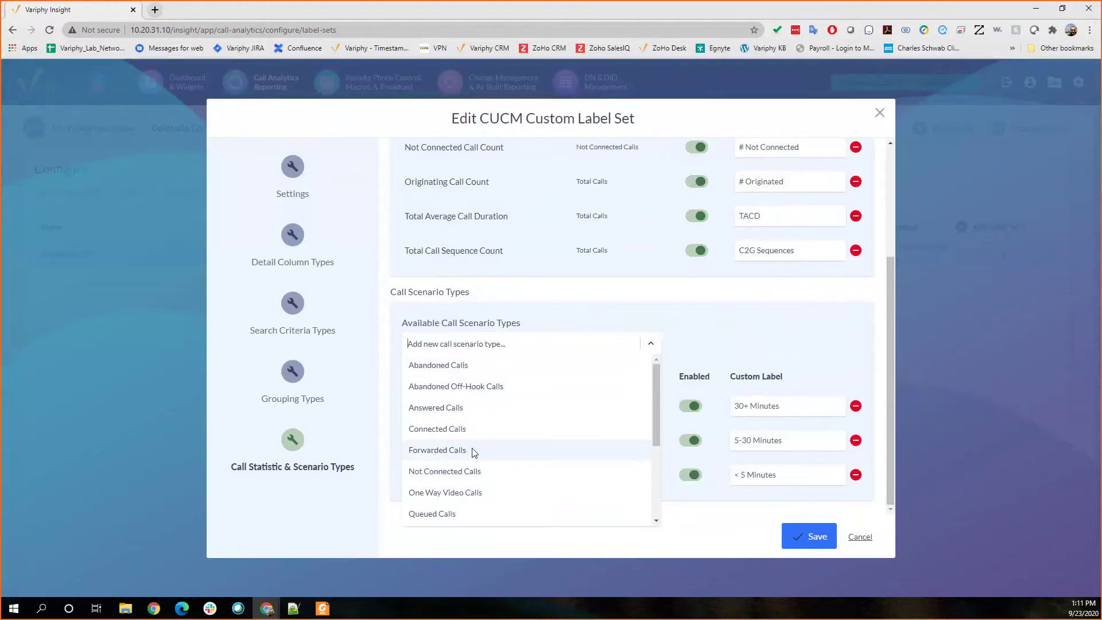
left_click(722, 341)
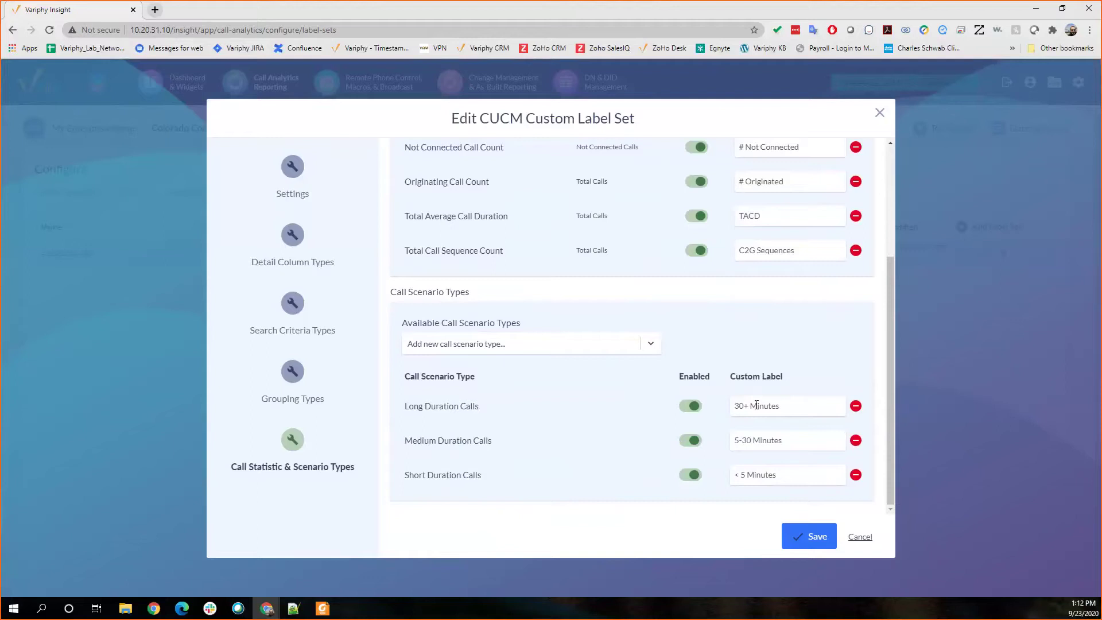
left_click(863, 535)
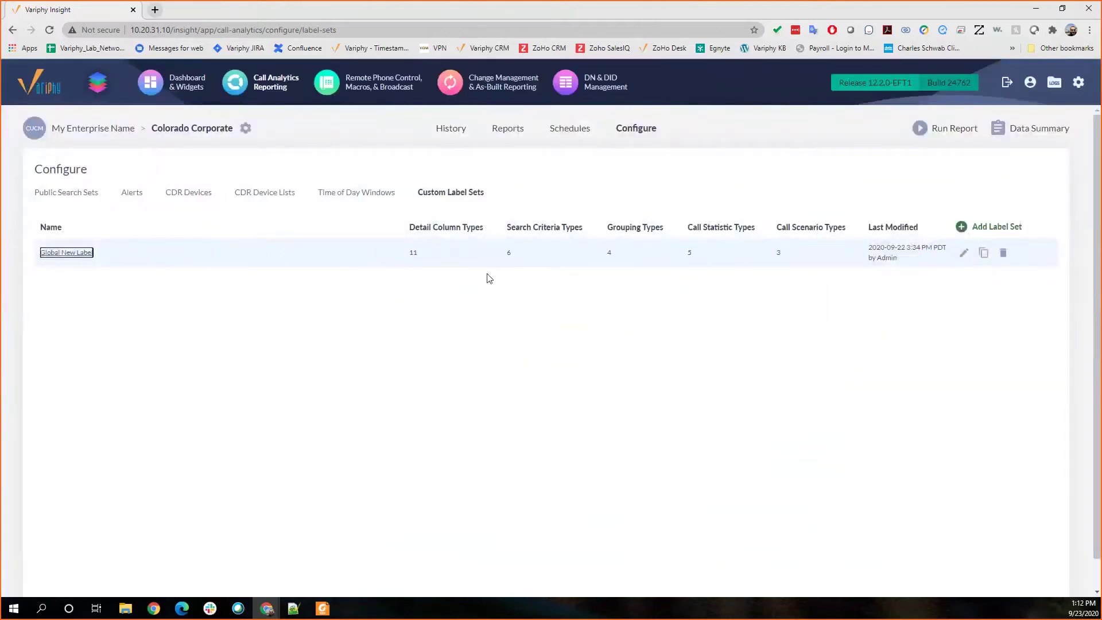
- Switch to the Variphy UCCX cluster's custom label sets and open CCX Label Set for Agents
left_click(239, 131)
left_click(522, 330)
left_click(468, 398)
left_click(660, 370)
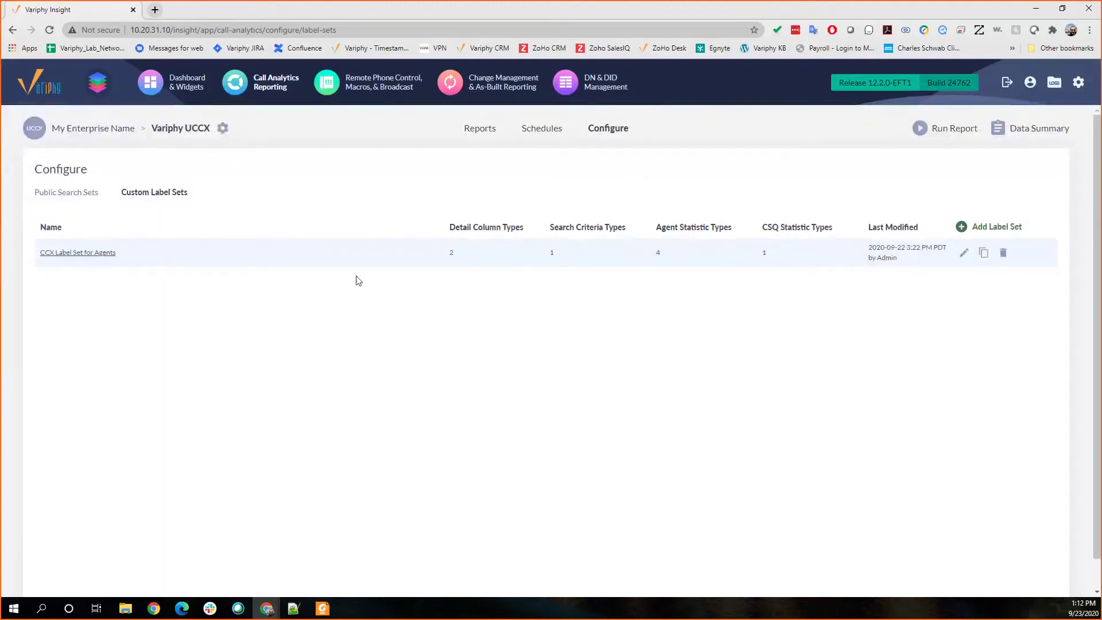
left_click(75, 257)
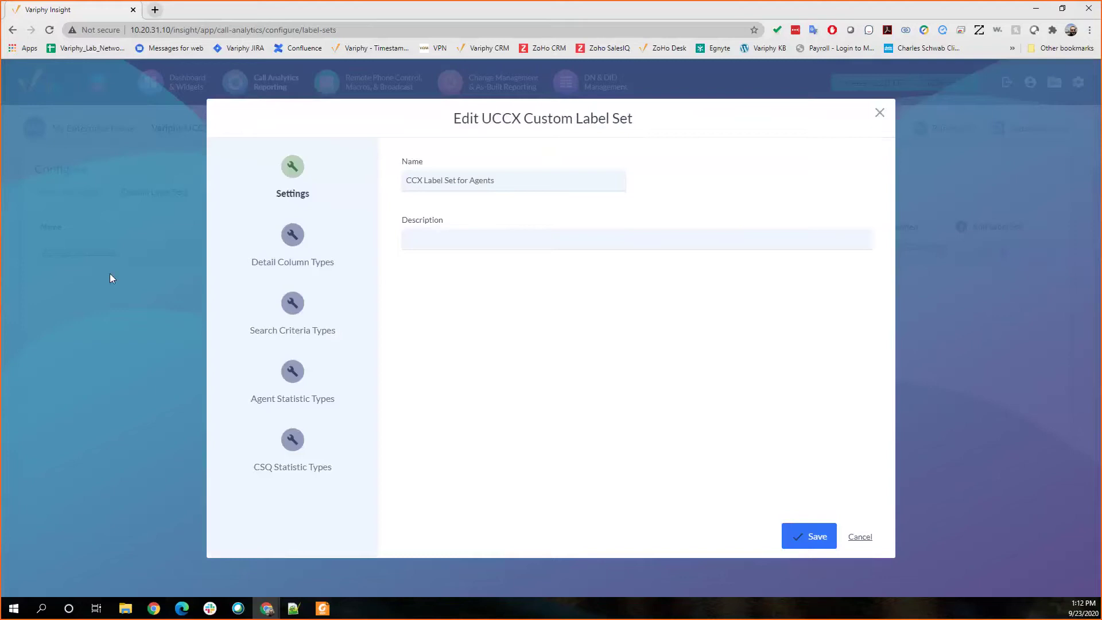
- Review the agent label set's detail columns, search criteria and agent statistics, including the agent statistic types available to add
left_click(300, 232)
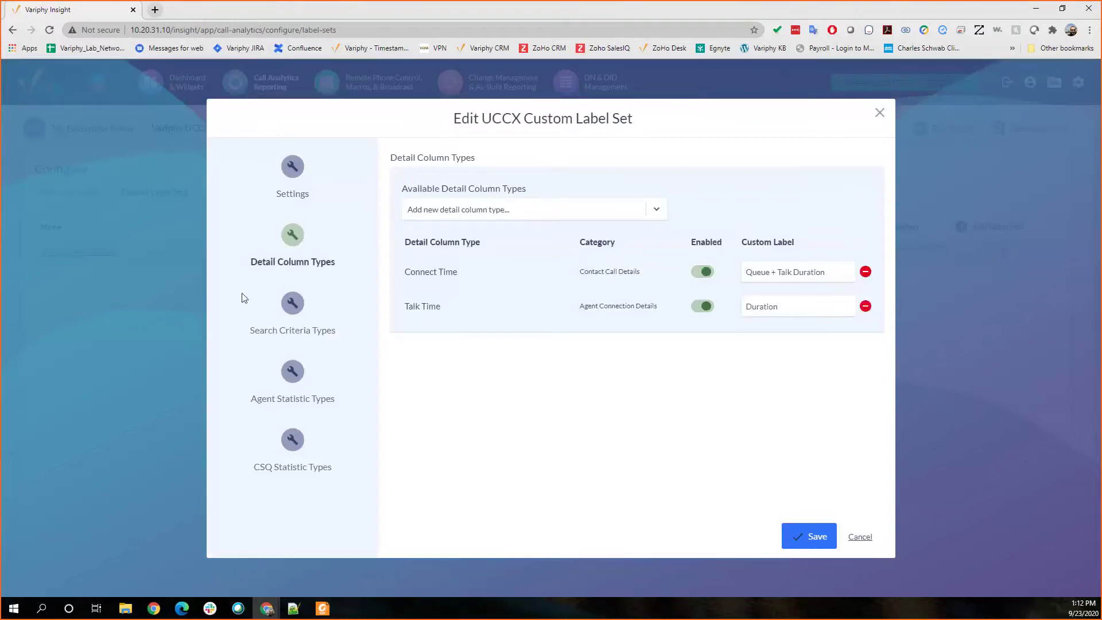
left_click(284, 322)
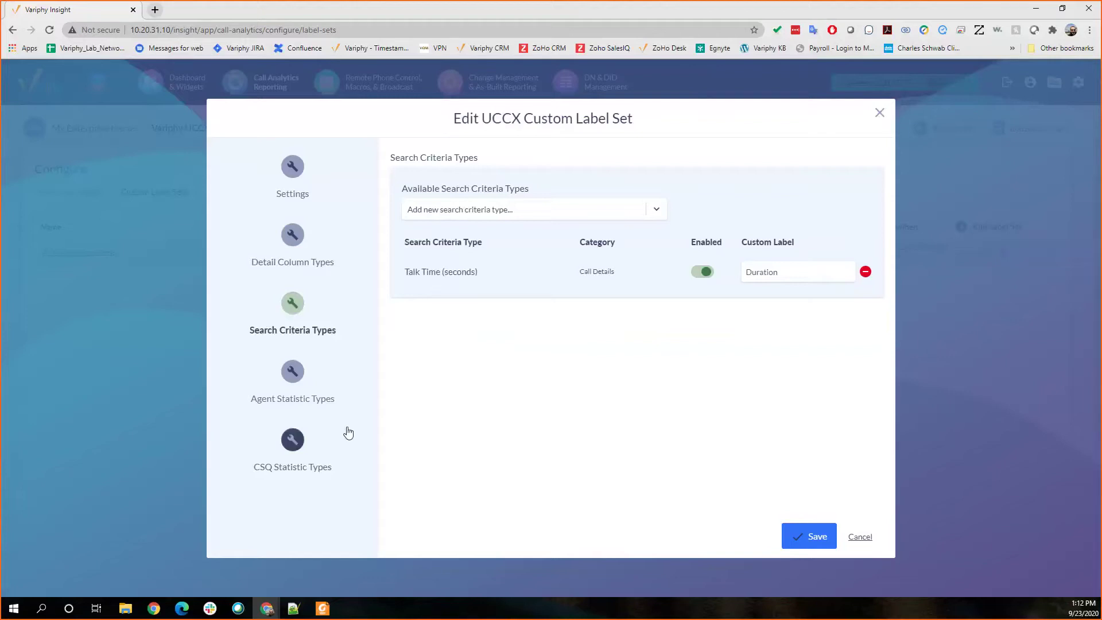
left_click(291, 376)
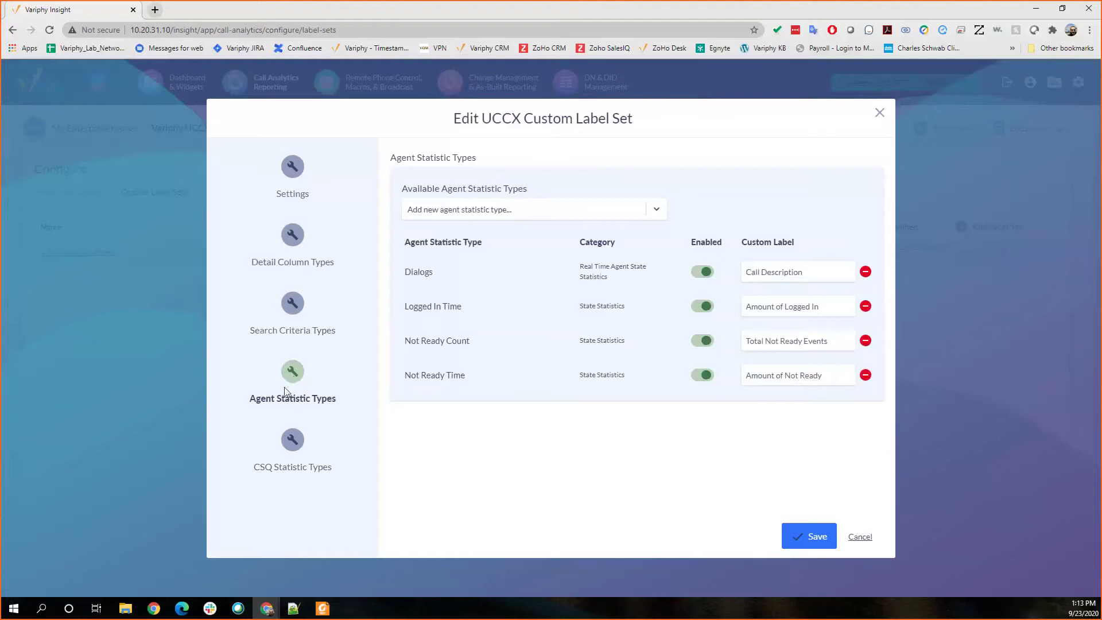
left_click(531, 210)
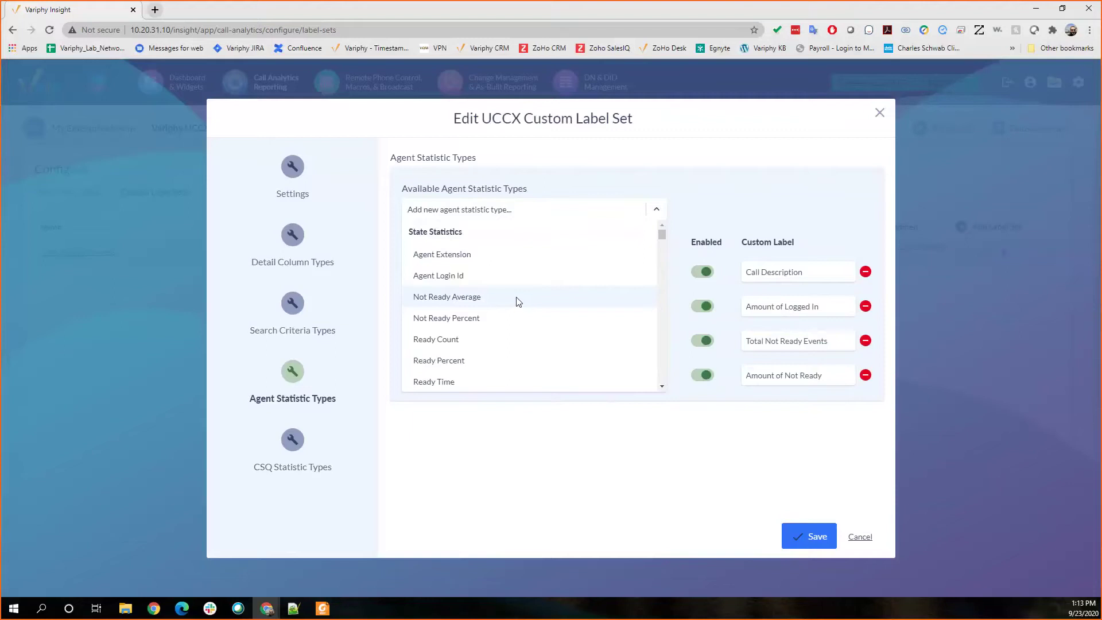
- Examine the CSQ statistic labels and the types available to add, and close the label set without saving
left_click(293, 439)
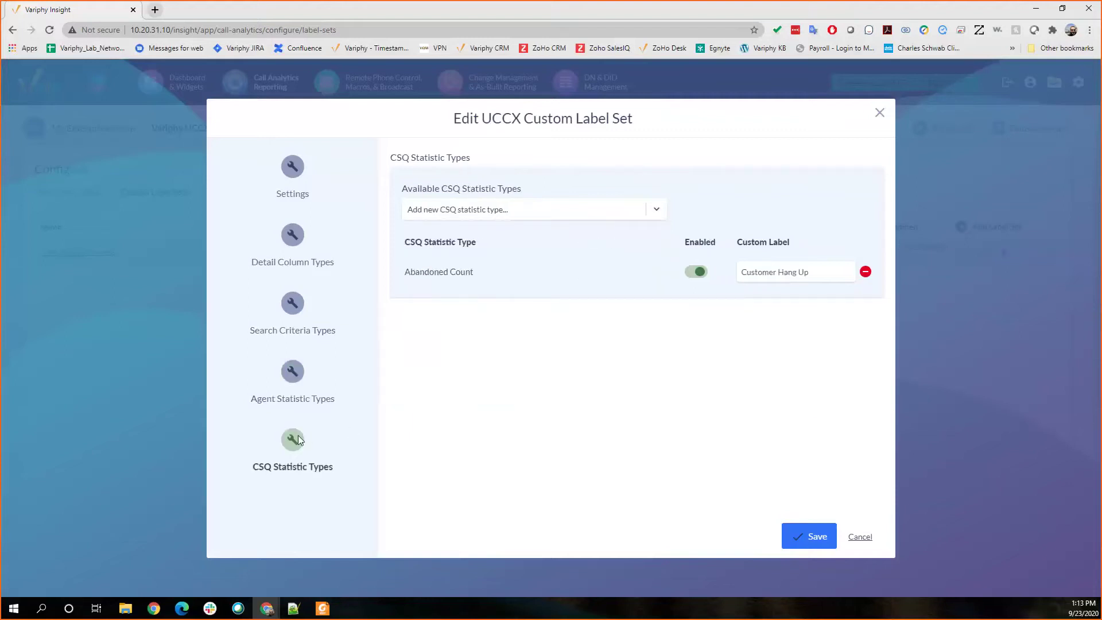
left_click(491, 210)
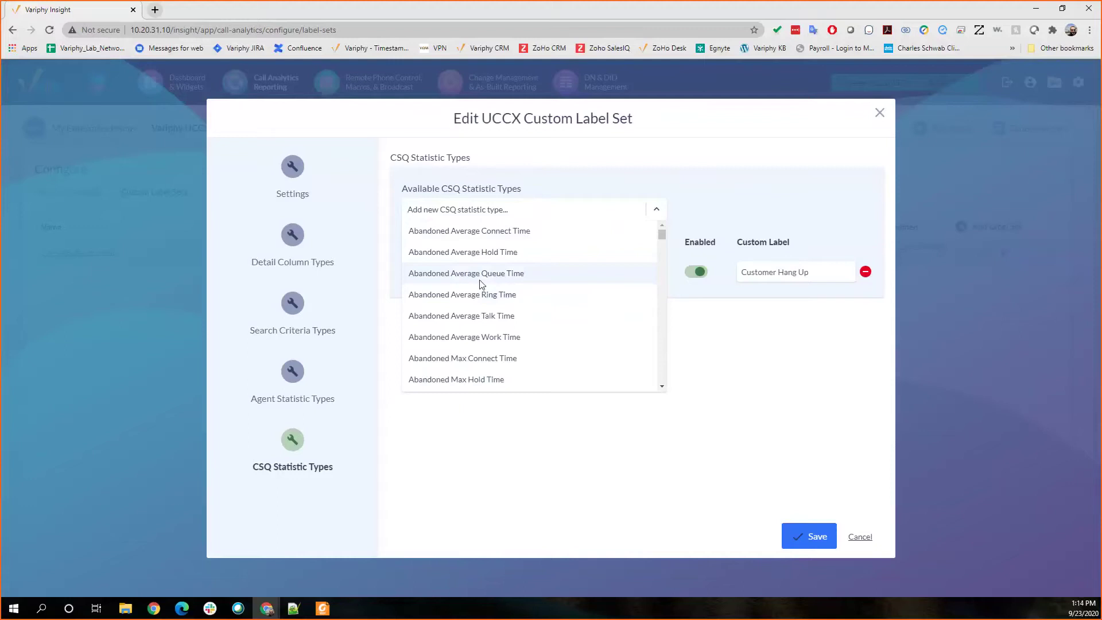
scroll(433, 285, "down", 2)
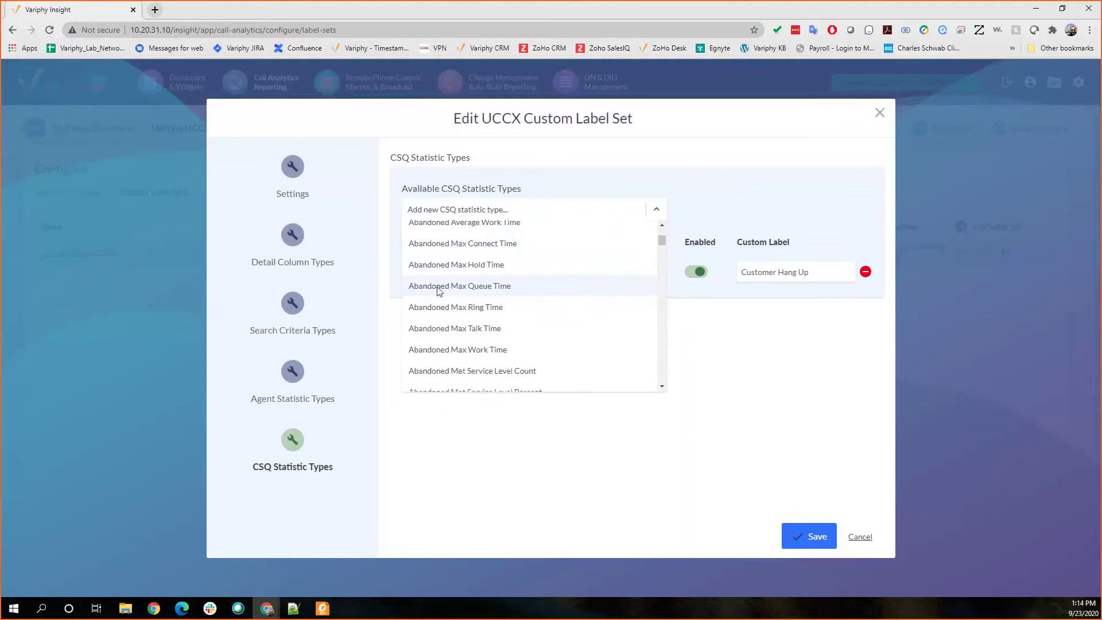
scroll(462, 320, "up", 2)
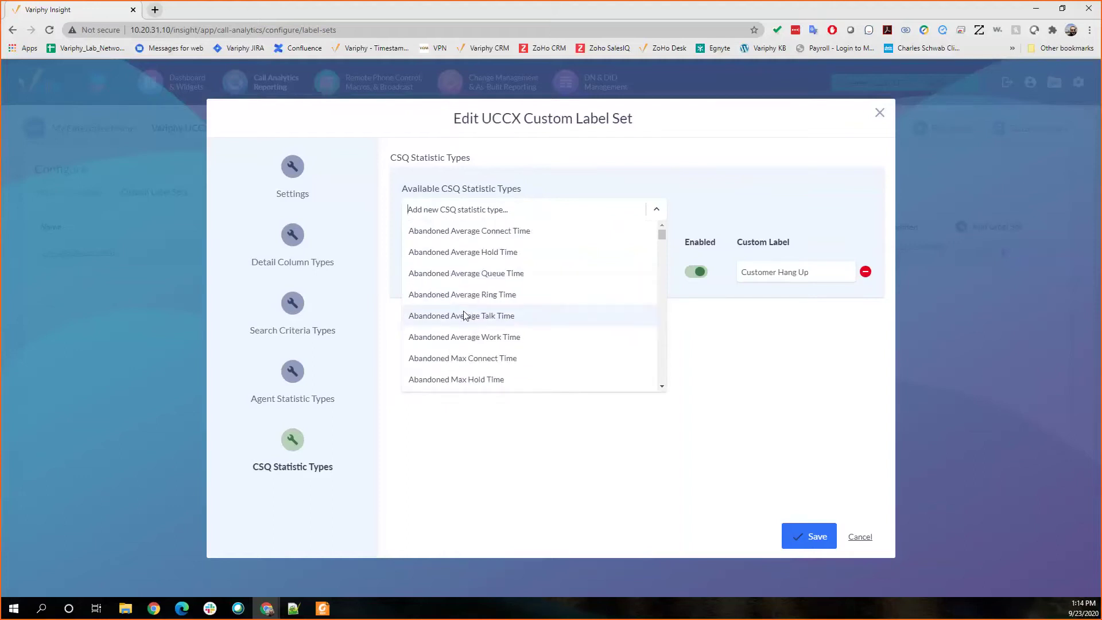
left_click(704, 494)
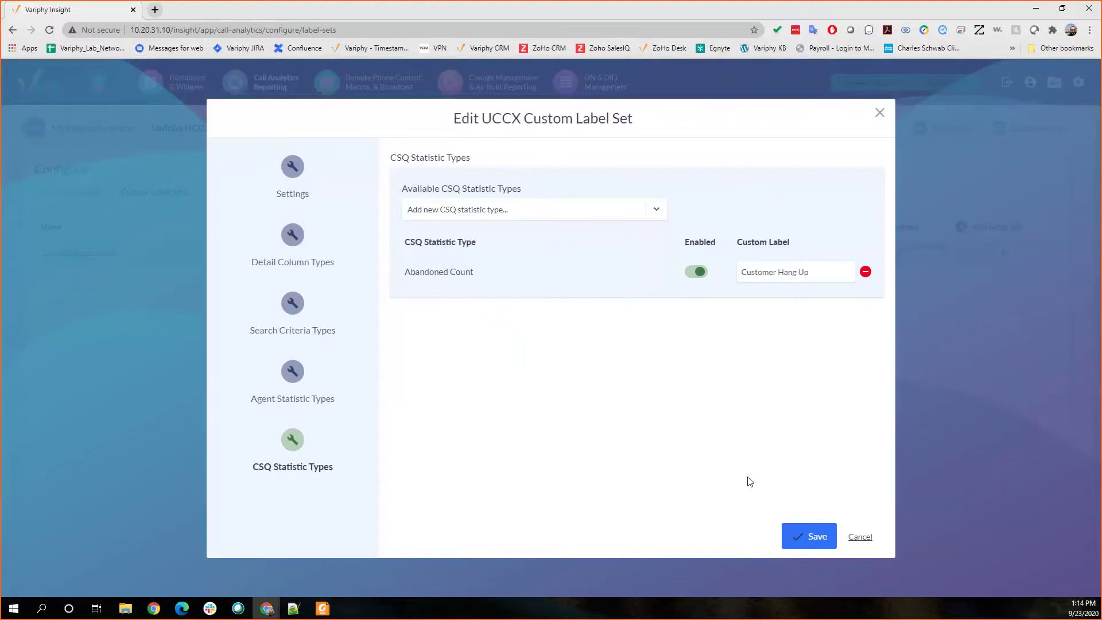
left_click(863, 539)
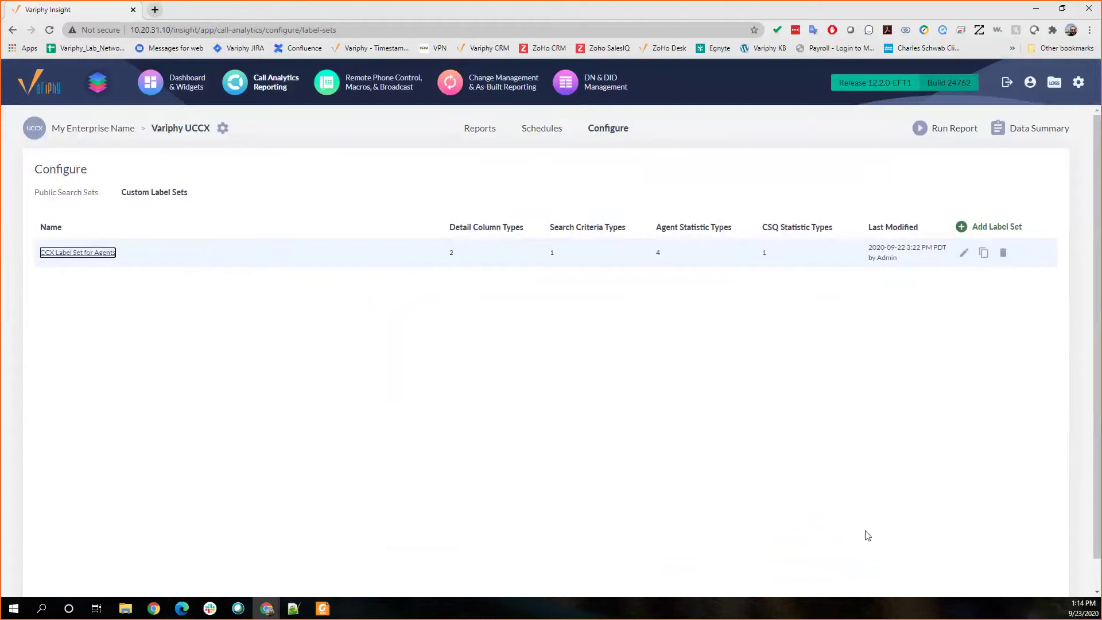
- Go to User Accounts & Groups in the system setup and open the non-administrator limited account for editing
left_click(1077, 82)
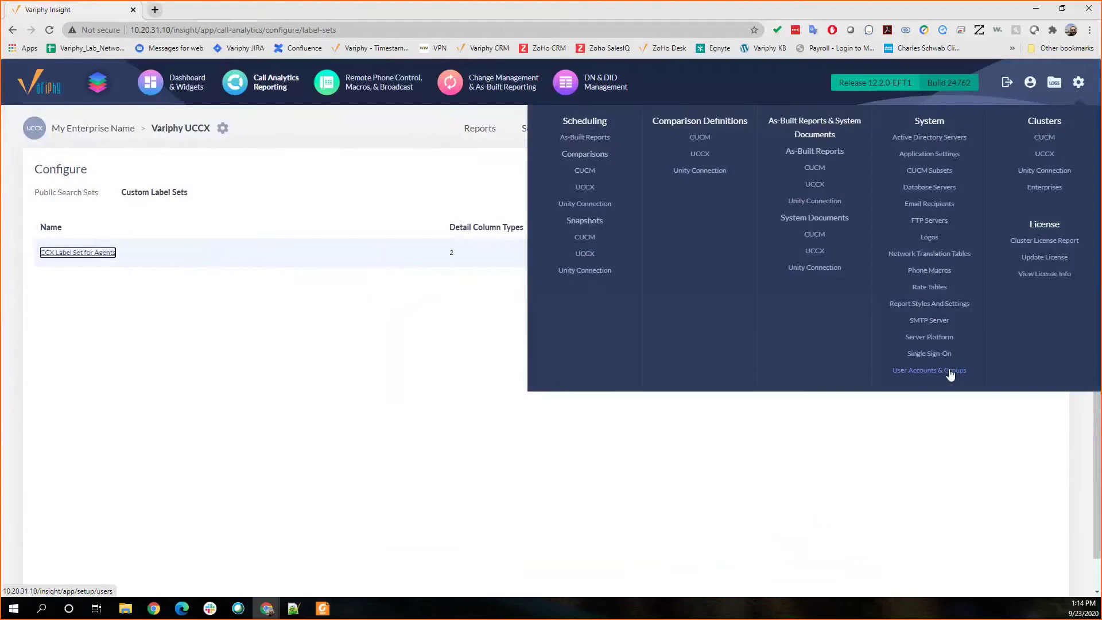
left_click(940, 372)
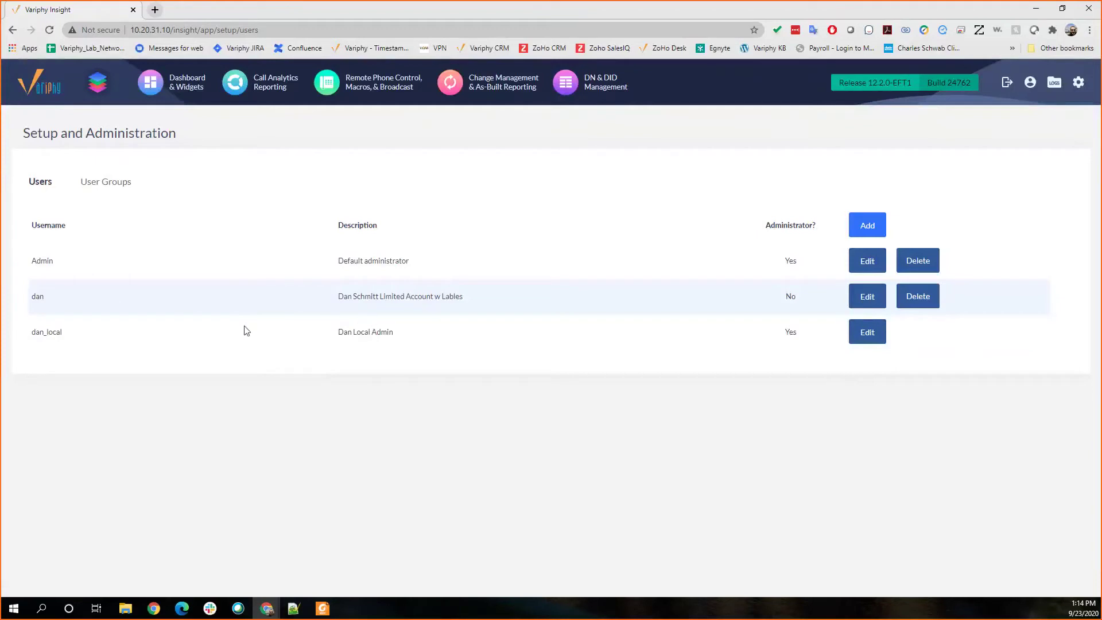
left_click_drag(31, 332, 59, 334)
left_click(860, 296)
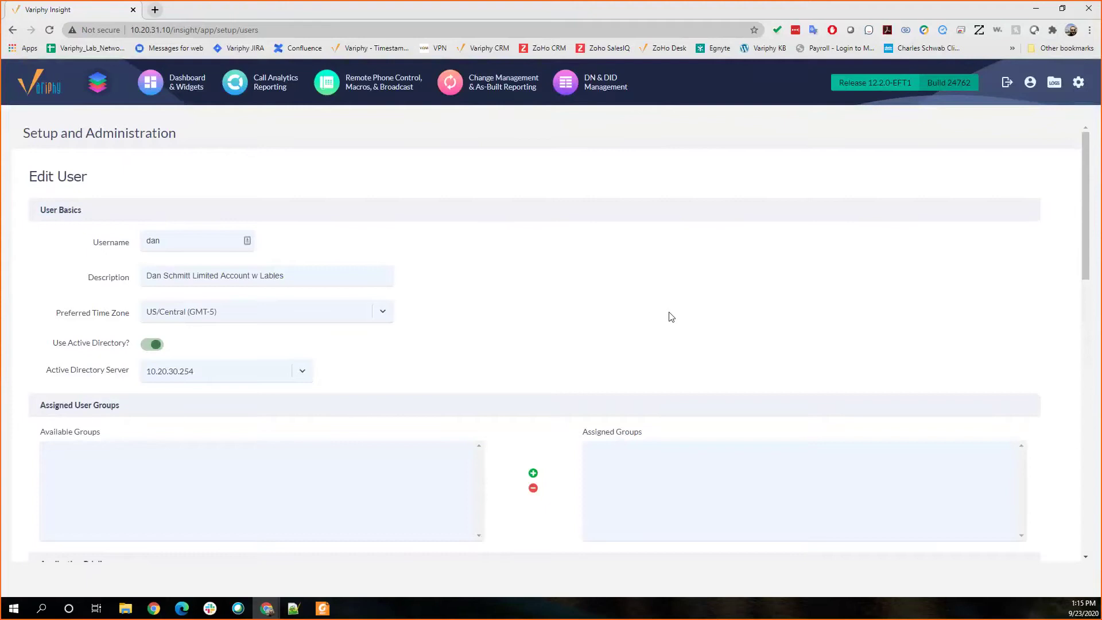
- Review the limited account's application, dashboard and cluster privileges, along with its Call Analytics label set settings
scroll(660, 312, "down", 5)
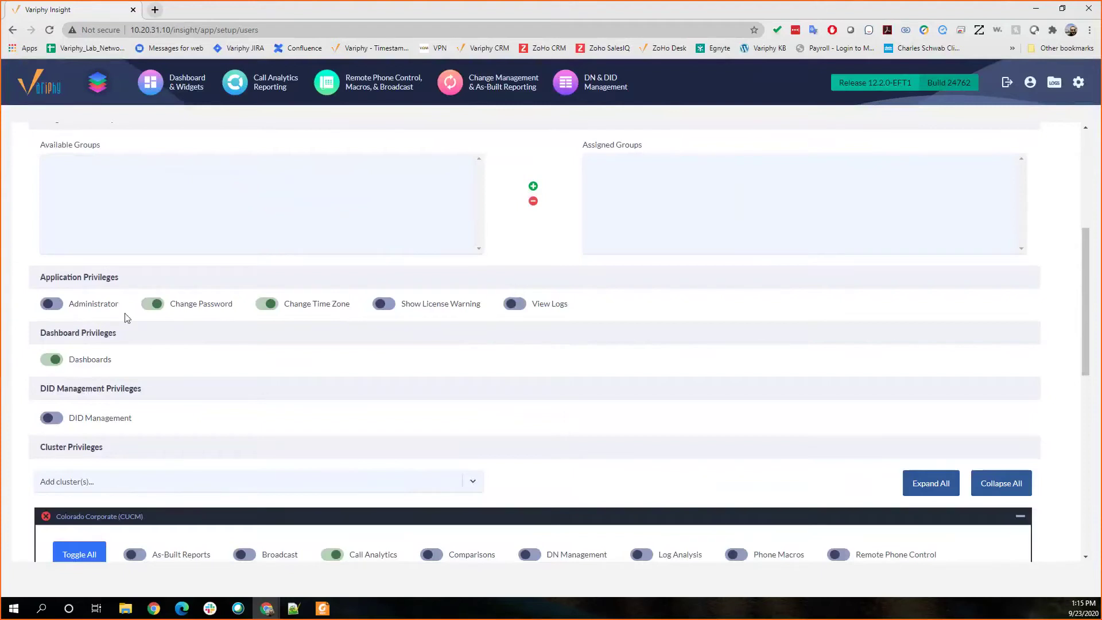
scroll(157, 319, "down", 3)
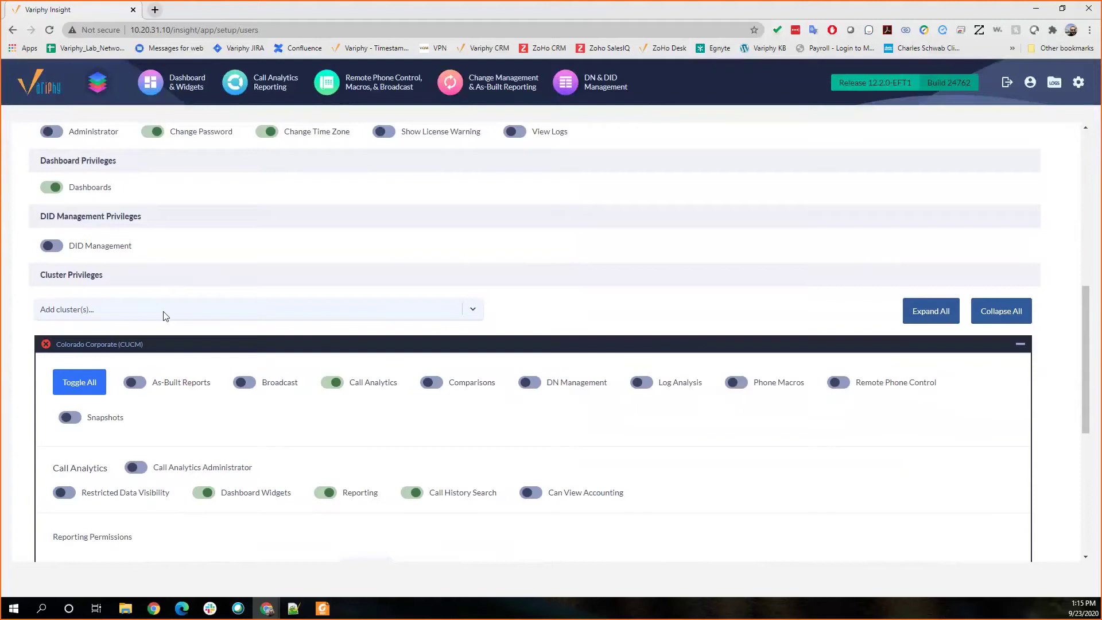
scroll(150, 424, "down", 2)
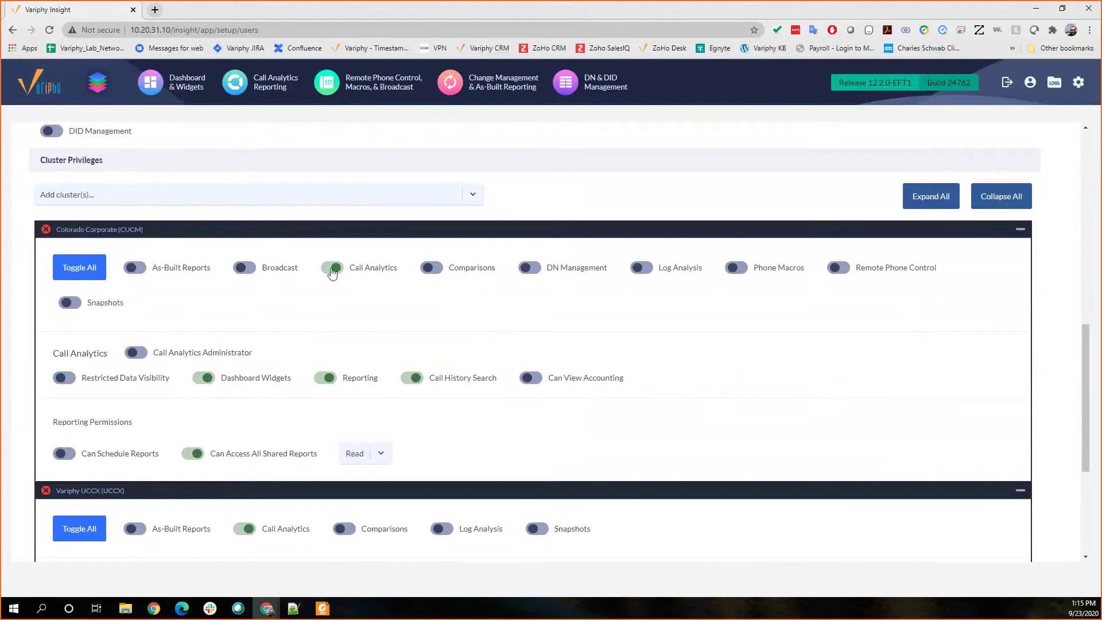
scroll(321, 287, "down", 4)
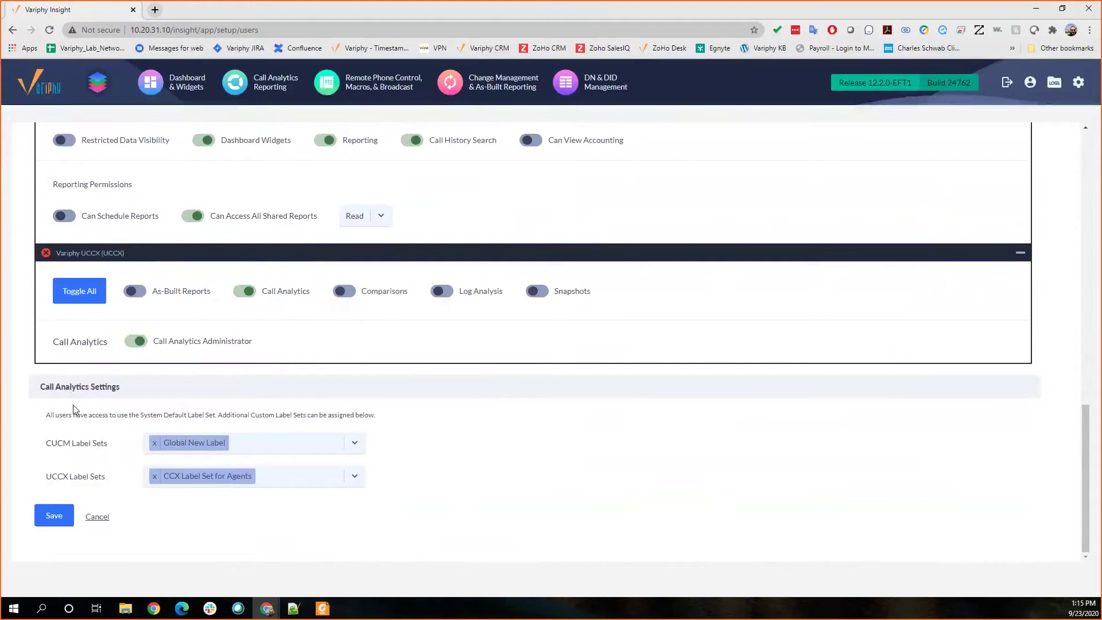
scroll(73, 409, "up", 4)
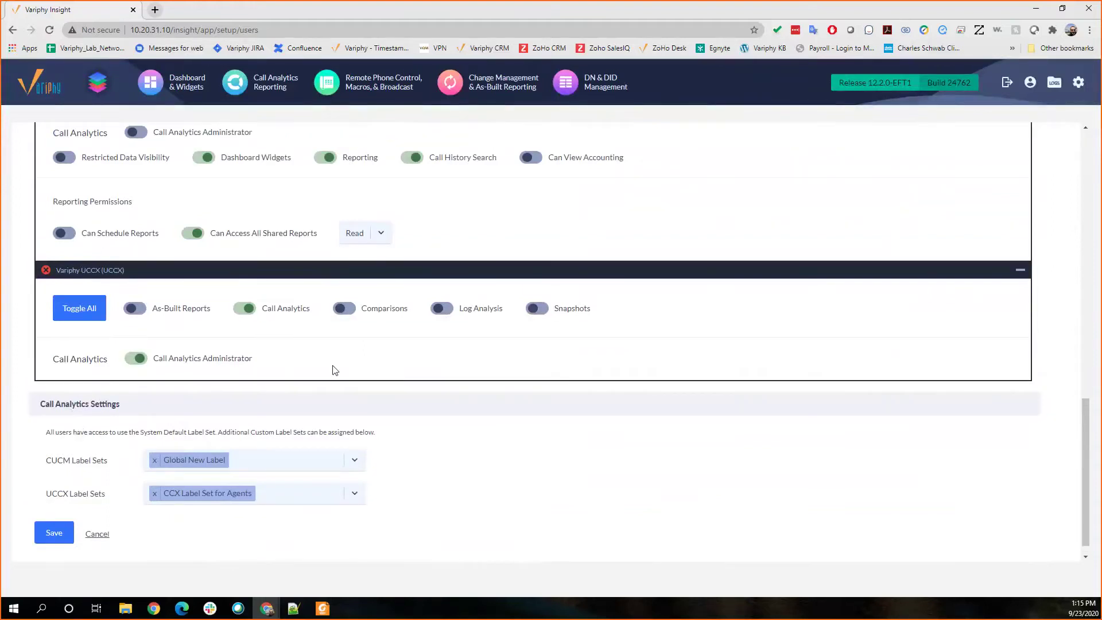
scroll(121, 223, "down", 4)
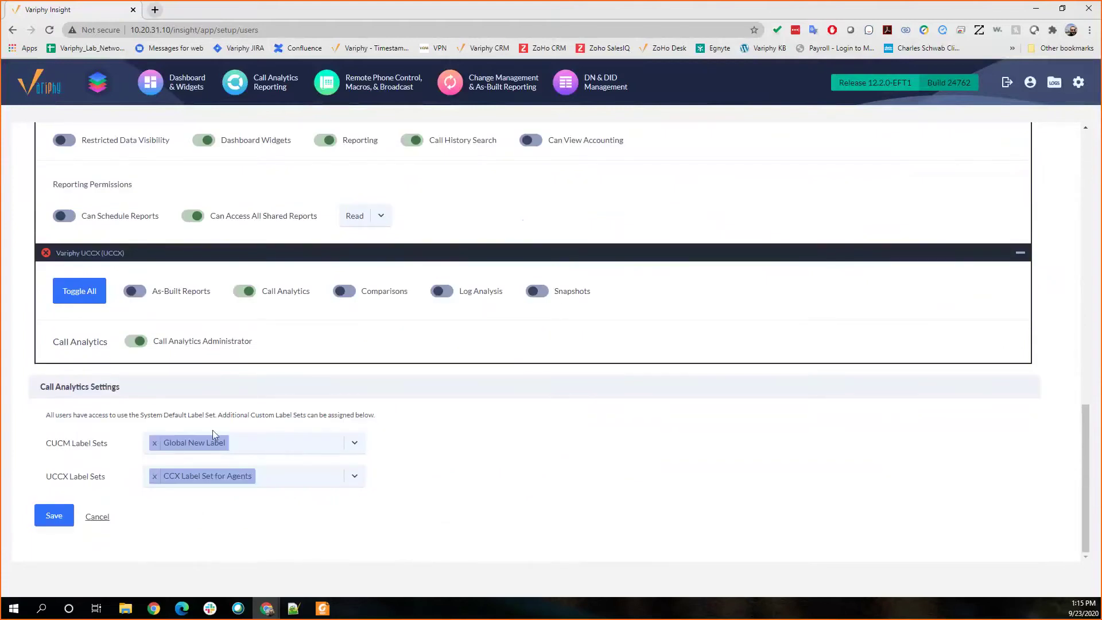
- Check which additional CUCM label sets can be assigned to the account, and recheck its cluster reporting permissions
left_click(256, 447)
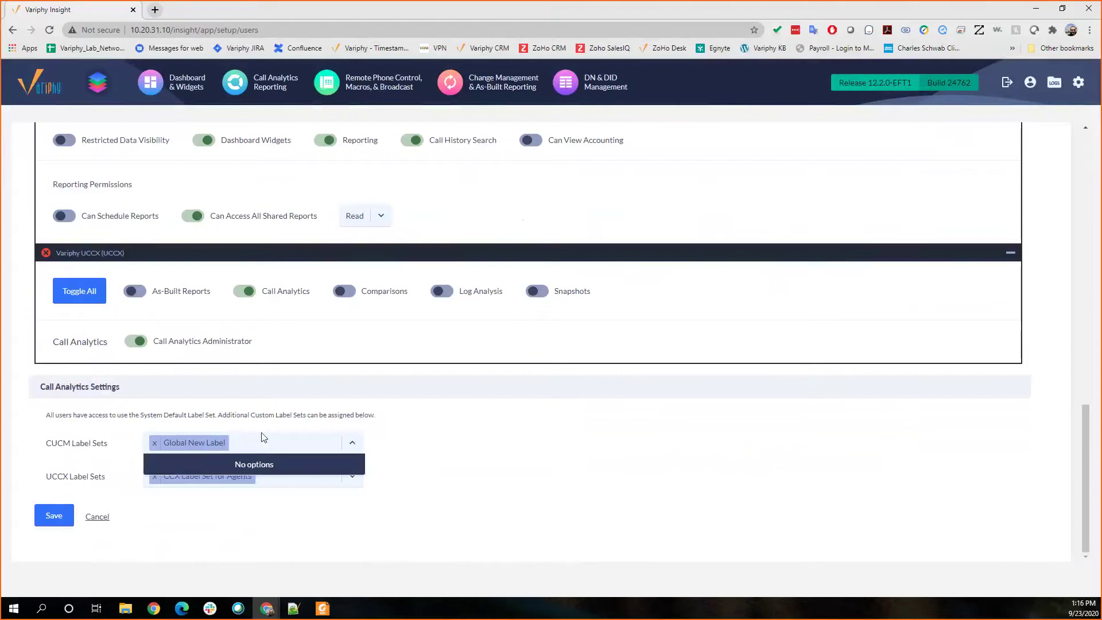
left_click(412, 445)
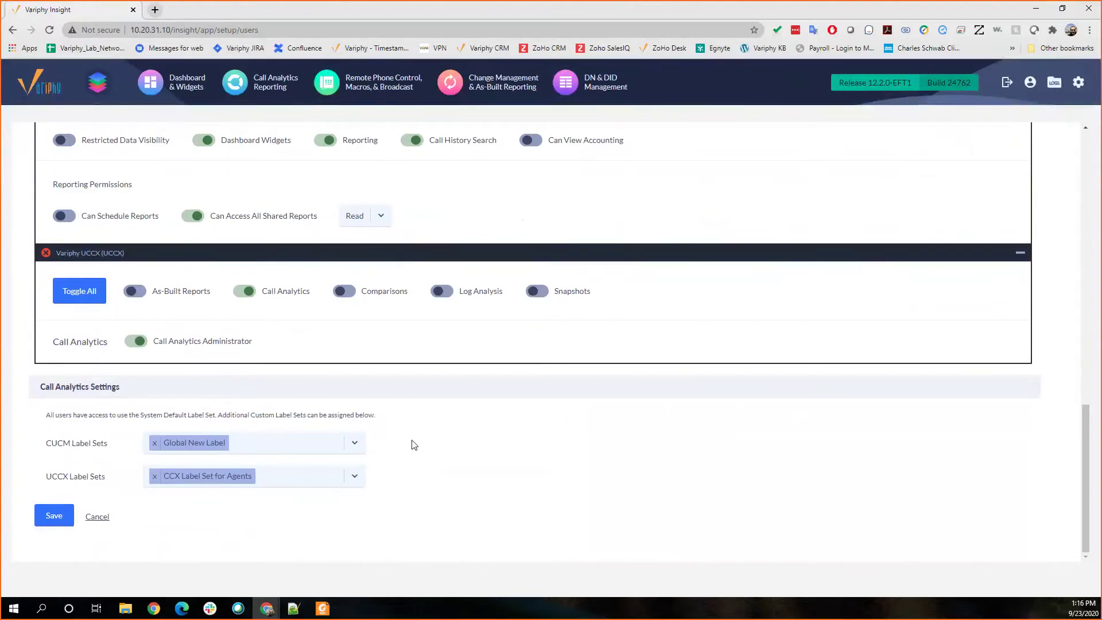
scroll(433, 412, "up", 2)
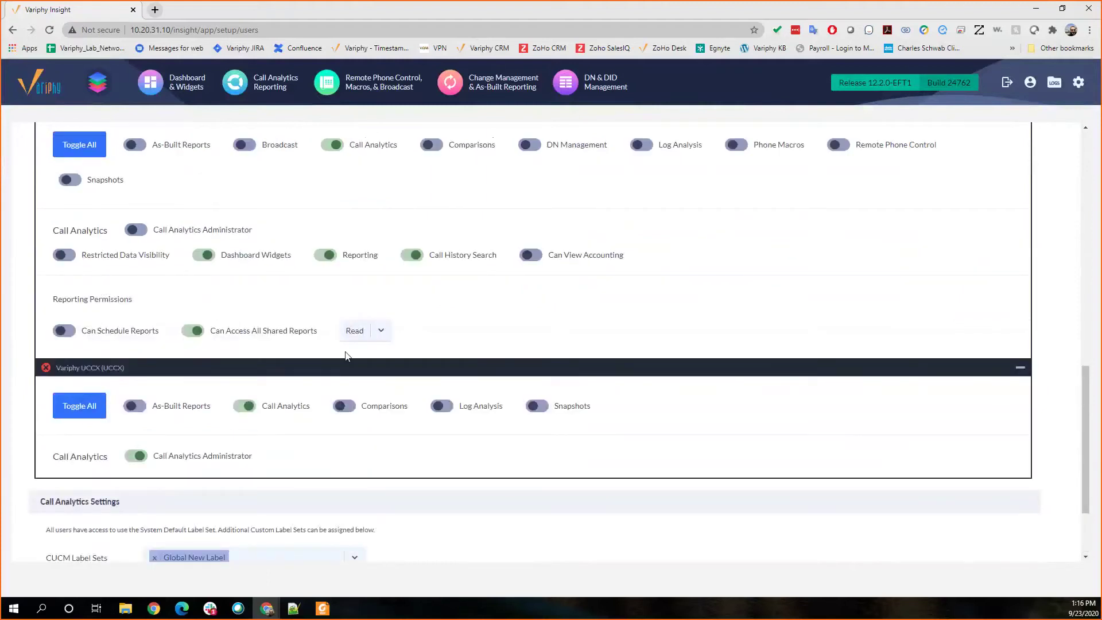
scroll(315, 405, "down", 1)
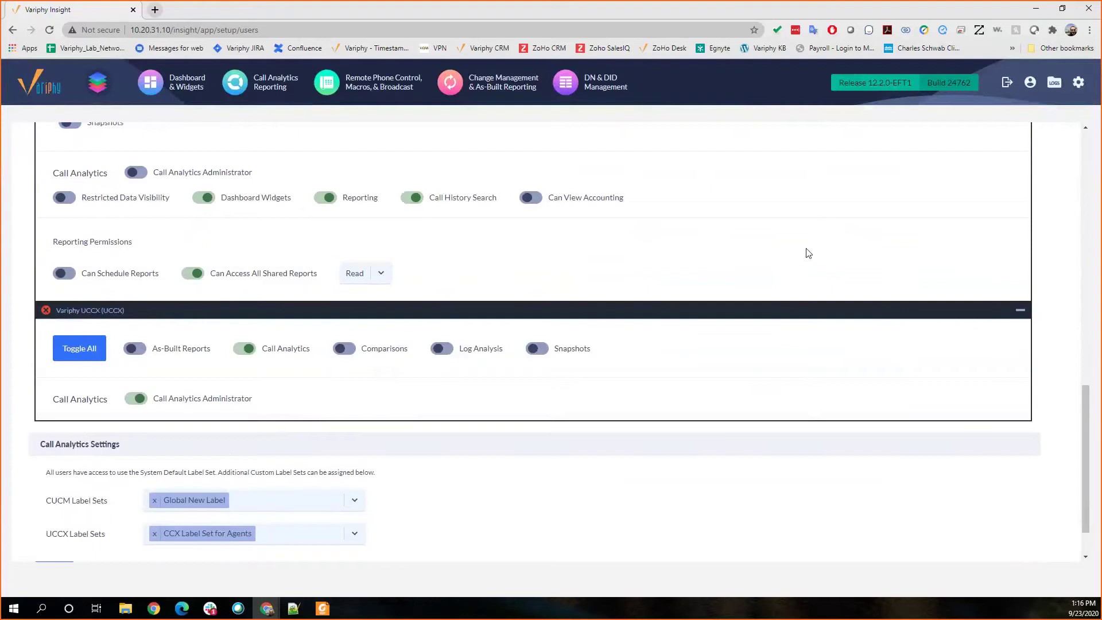
- Sign out and sign back in with the limited account's username and password, declining to store the login in LastPass
left_click(1006, 87)
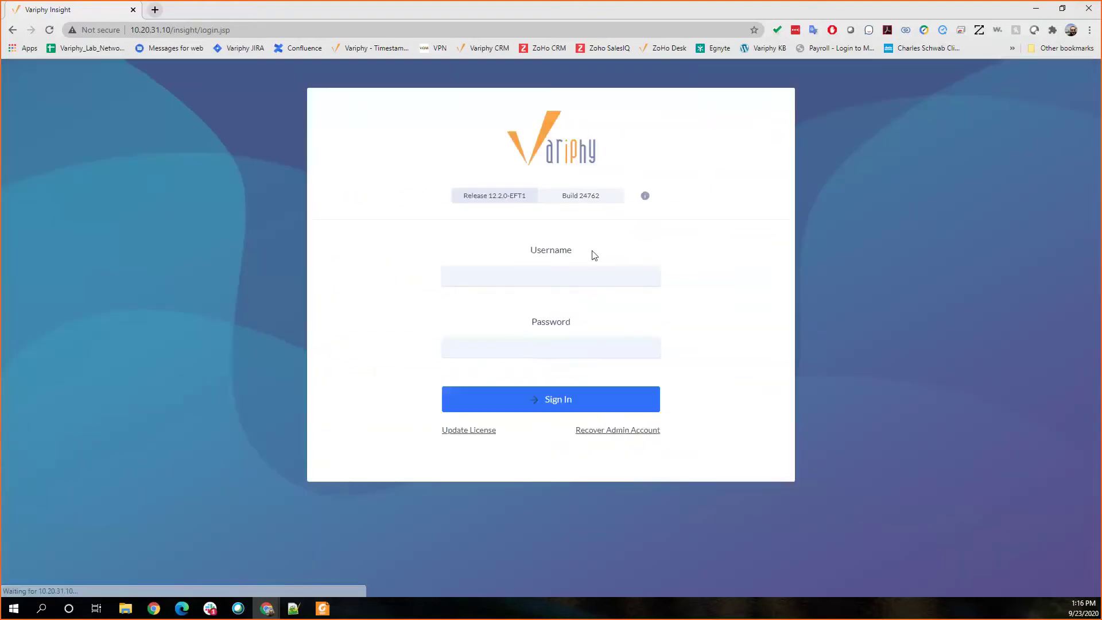
type("dan")
key("Tab")
type("••••••••")
key("Return")
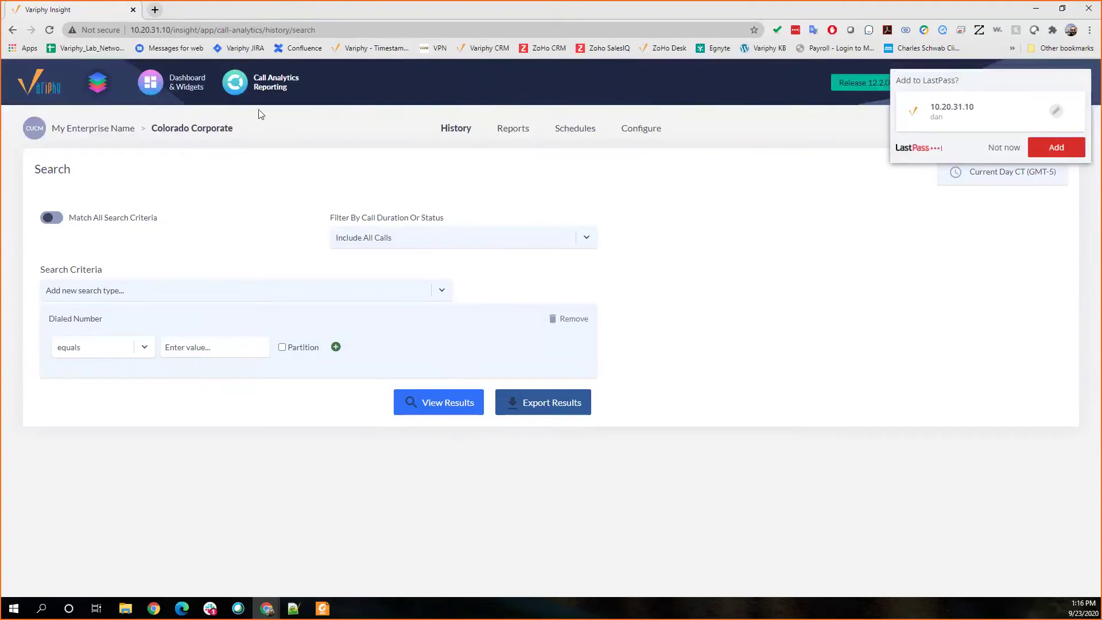
left_click(1019, 147)
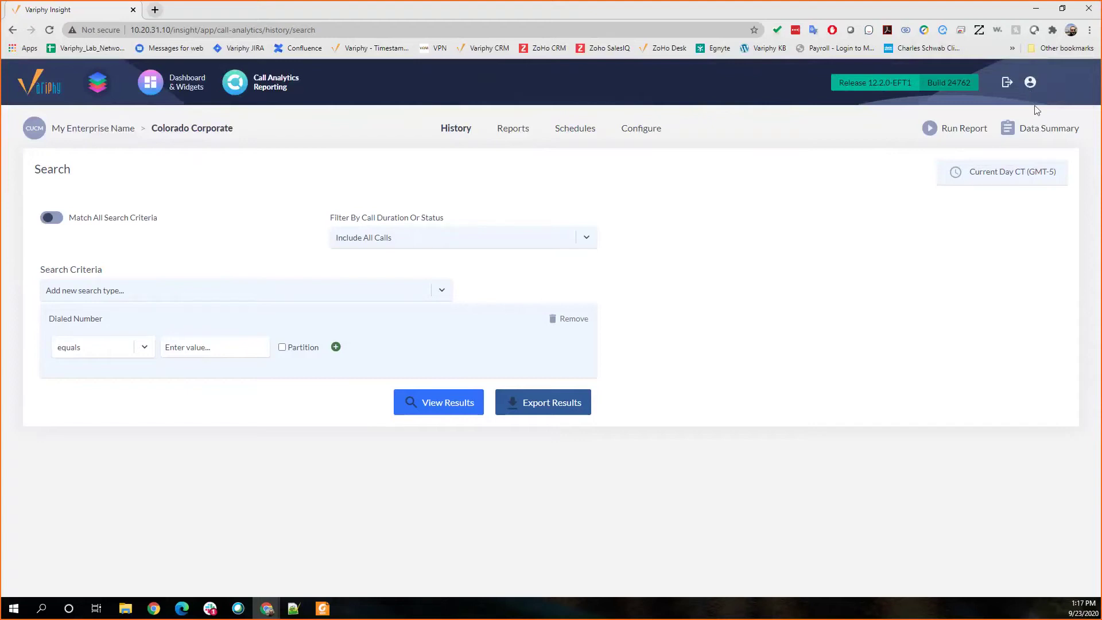
- In My Account, switch the CUCM Call Analytics label set to System Default, return it to Global New Label and save
left_click(1031, 86)
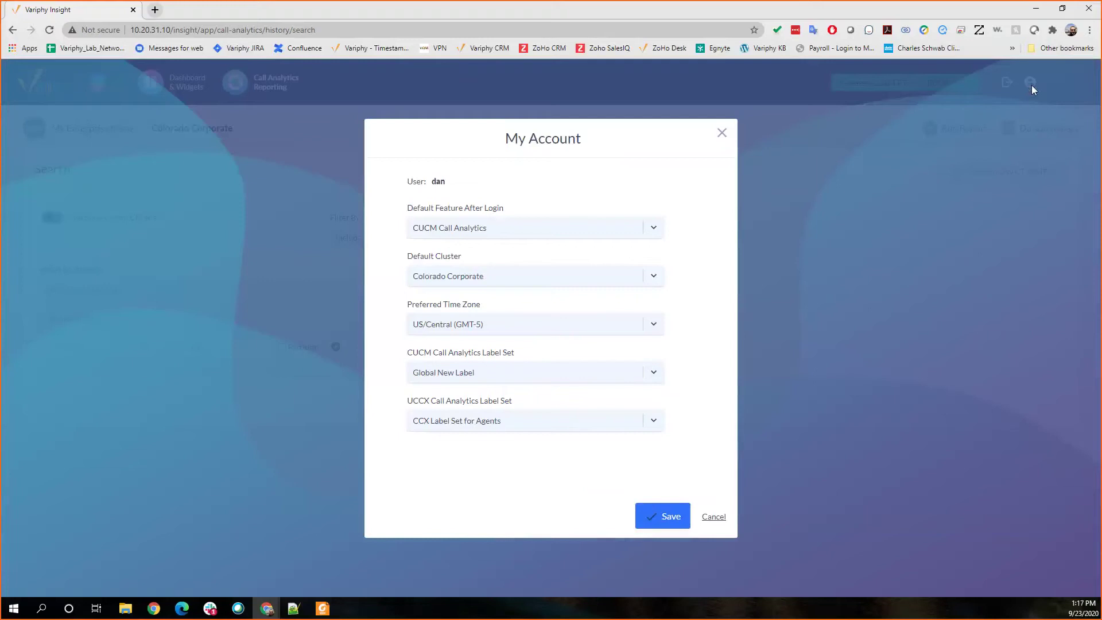
left_click(577, 377)
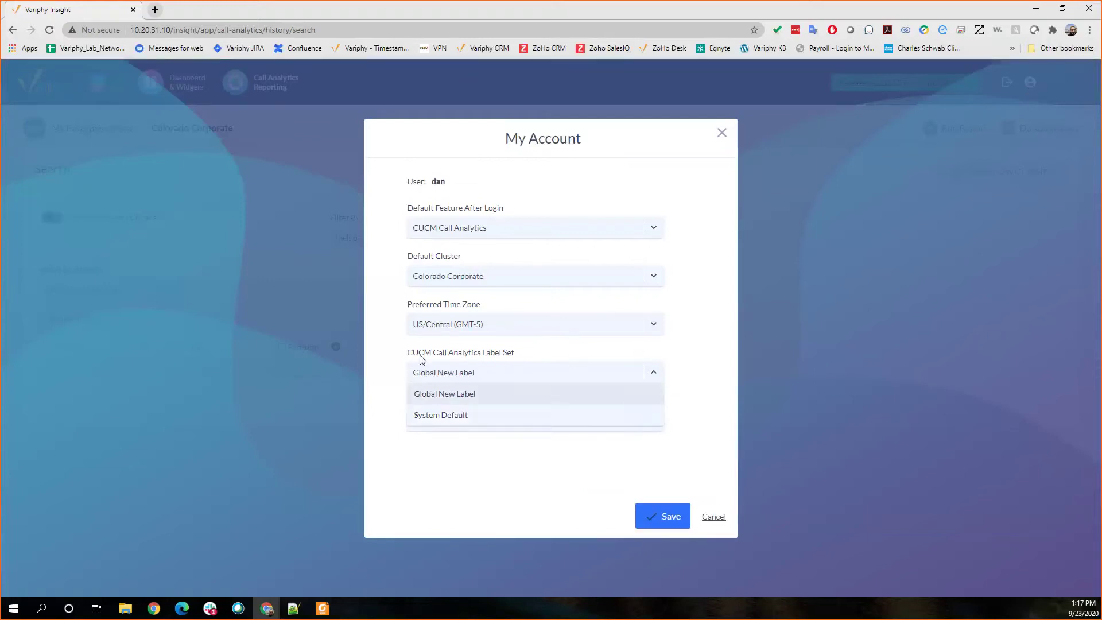
left_click(472, 416)
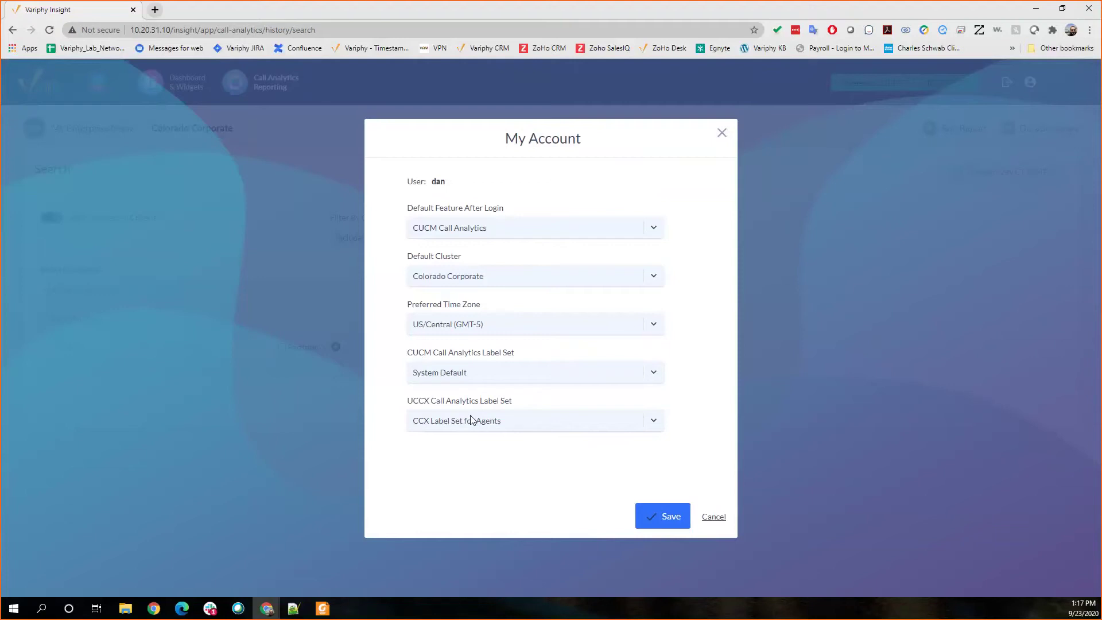
left_click(473, 379)
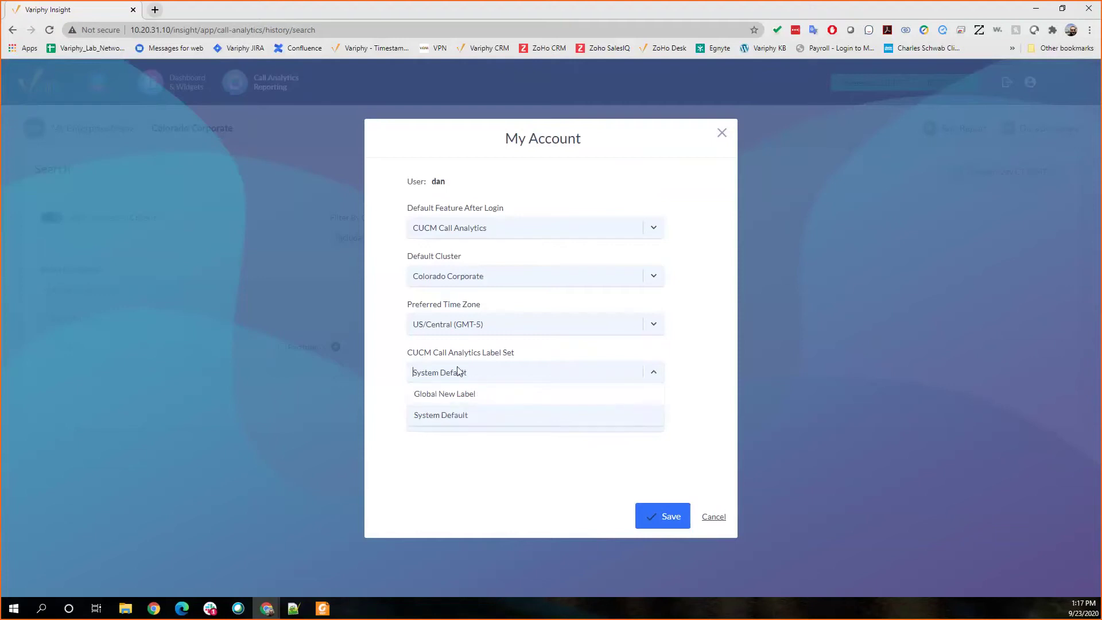
left_click(457, 395)
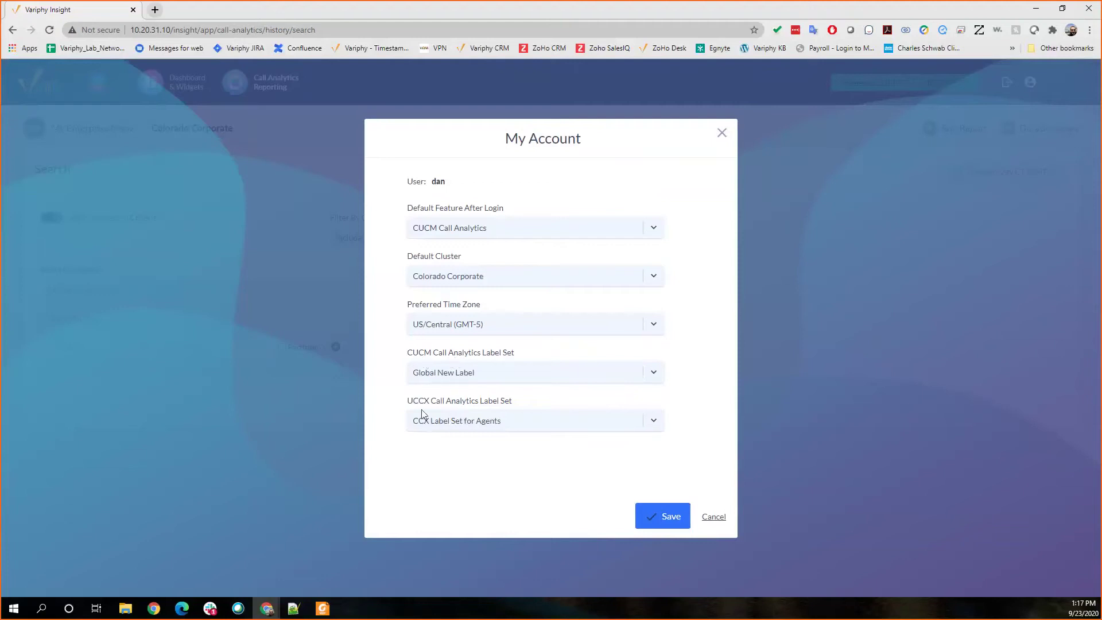
left_click(666, 519)
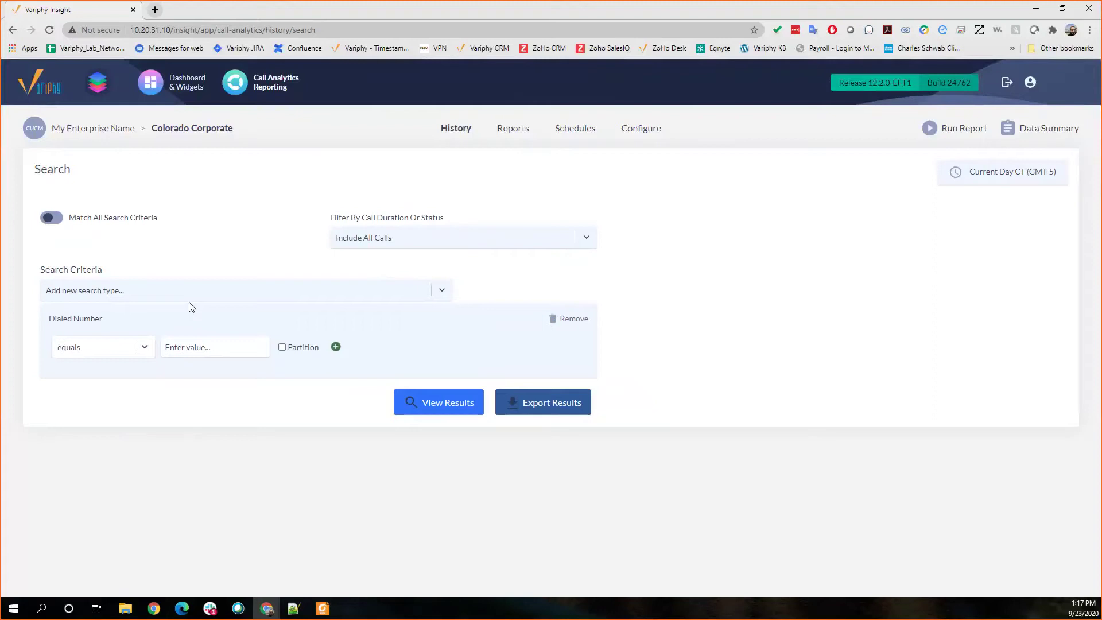
- Start a new report for the Colorado Corporate cluster and name it Internal Calls Report
mouse_move(95, 320)
left_click(514, 132)
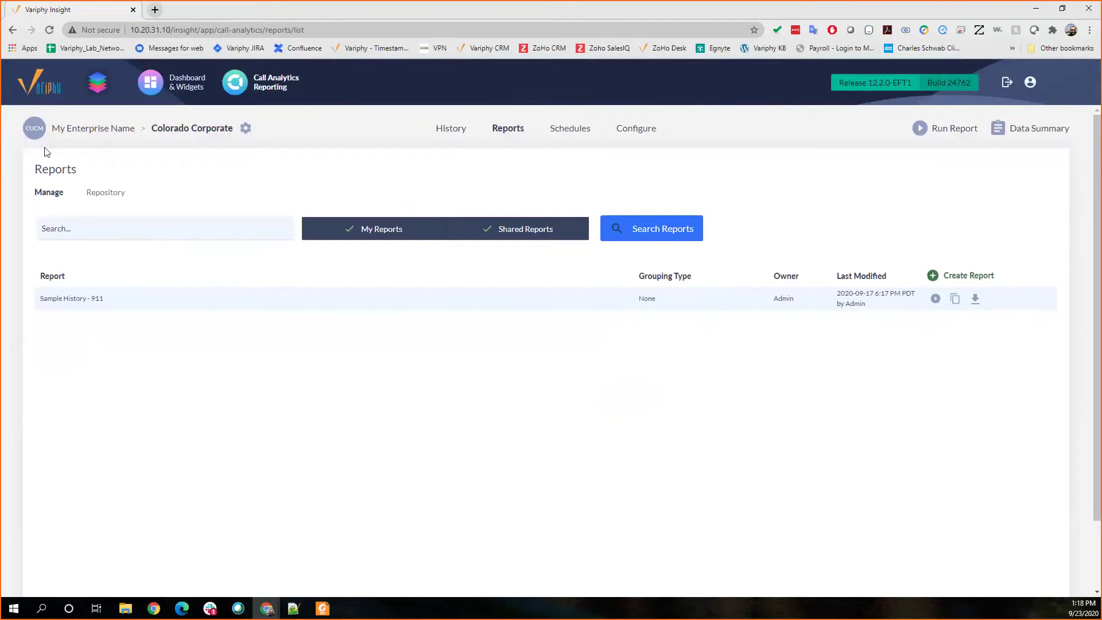
left_click(976, 277)
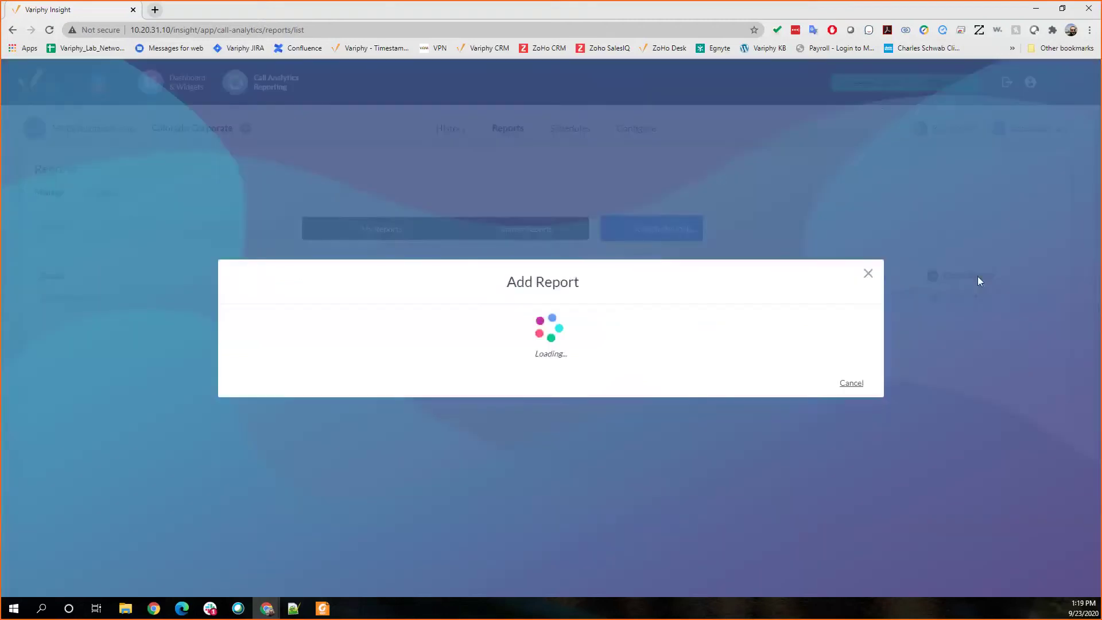
left_click(481, 205)
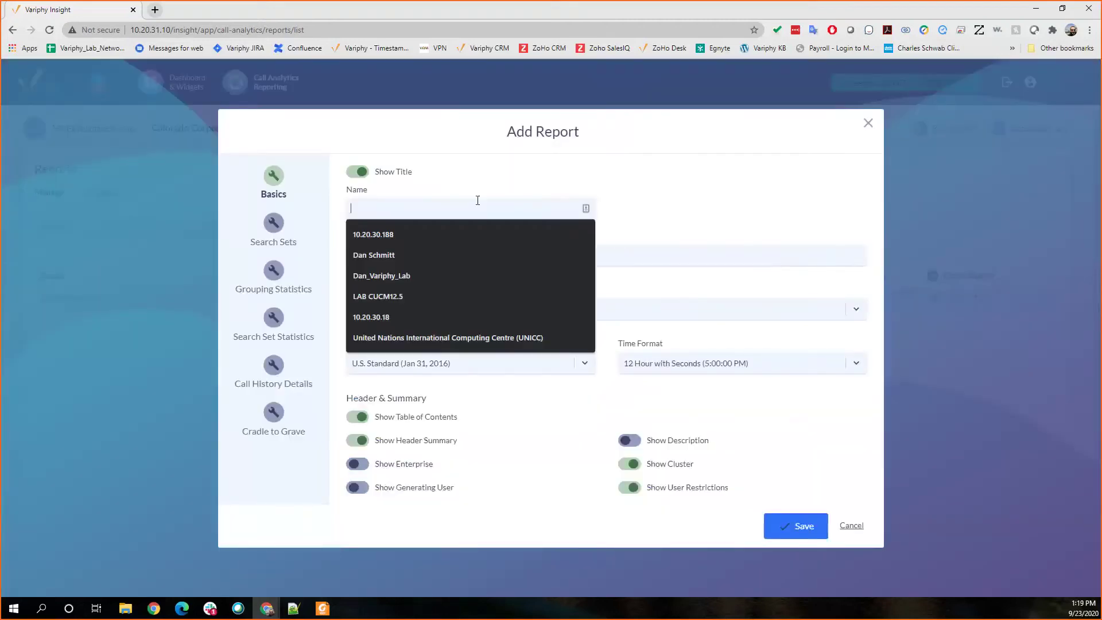
type("Internal Calls")
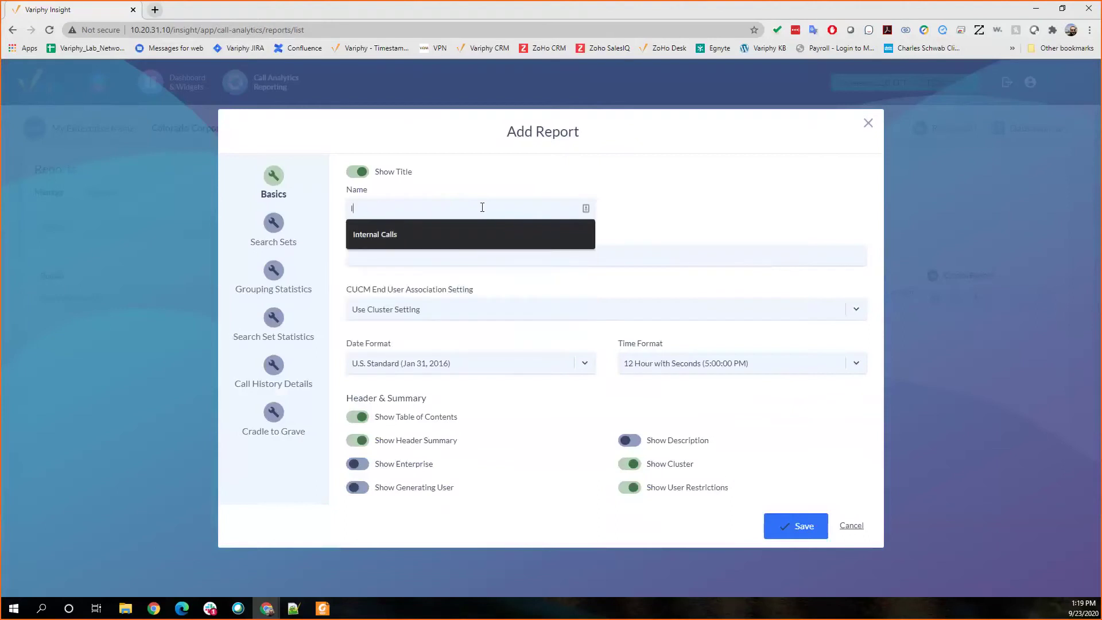
type(" Report")
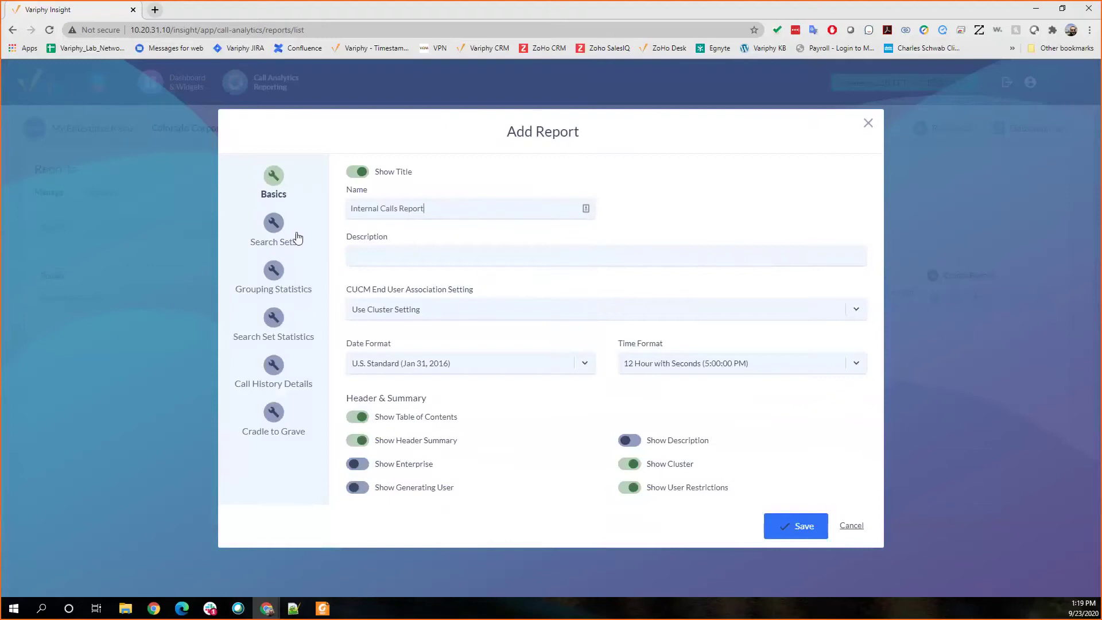
- Create a search set named INT for the report
left_click(297, 237)
left_click(278, 165)
left_click(272, 218)
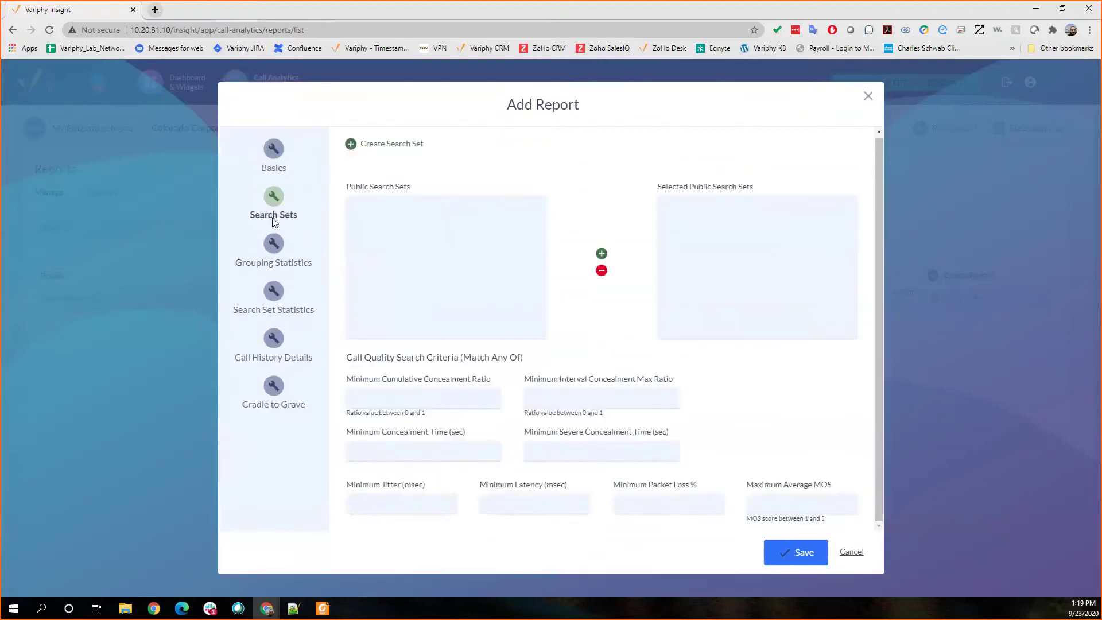
left_click(351, 144)
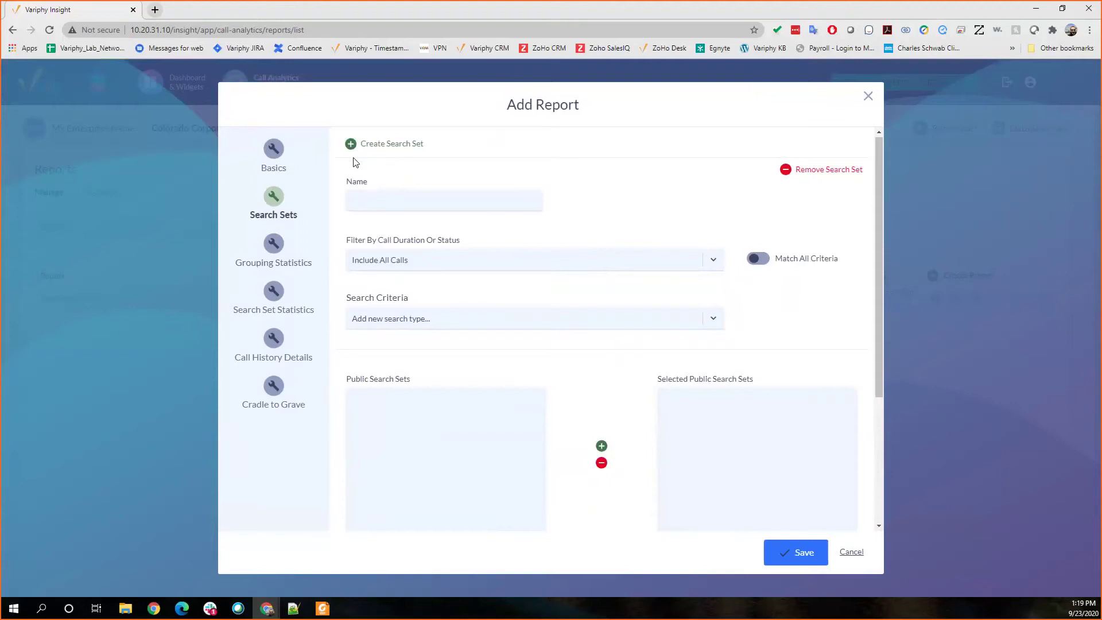
left_click(367, 201)
type("INT")
- Add a From Ext criterion equal to XXXX to the INT search set
left_click(408, 320)
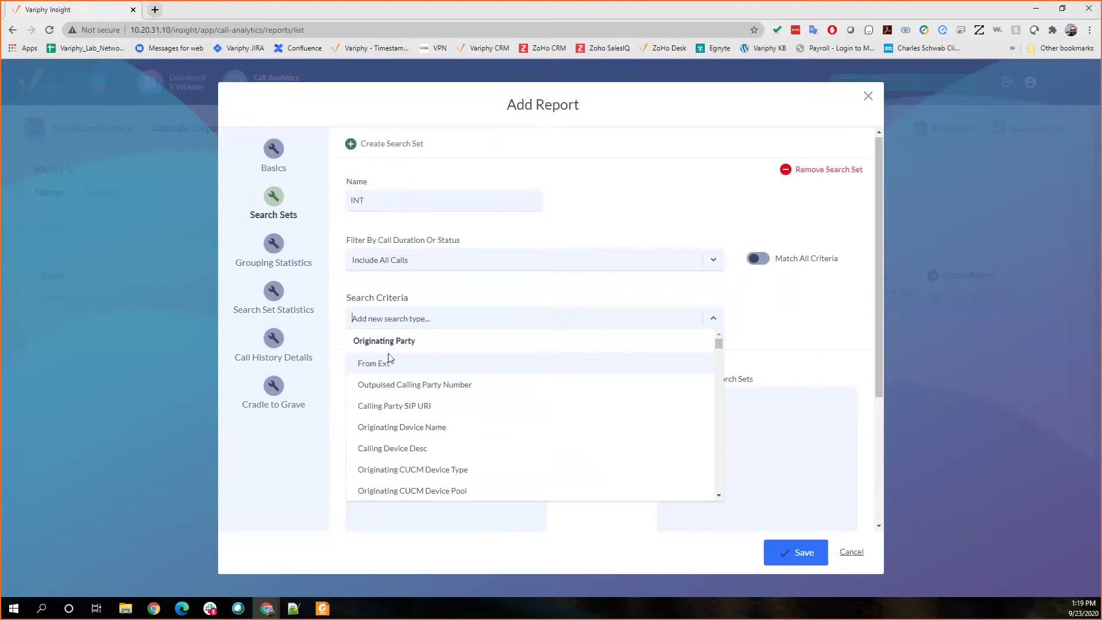
left_click(388, 368)
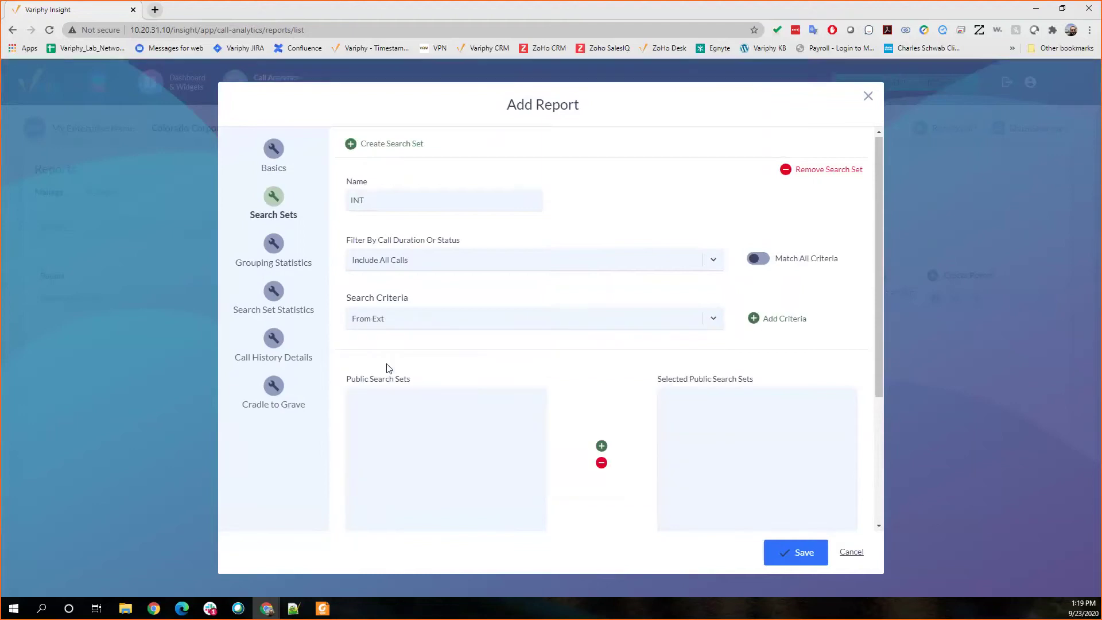
left_click(784, 318)
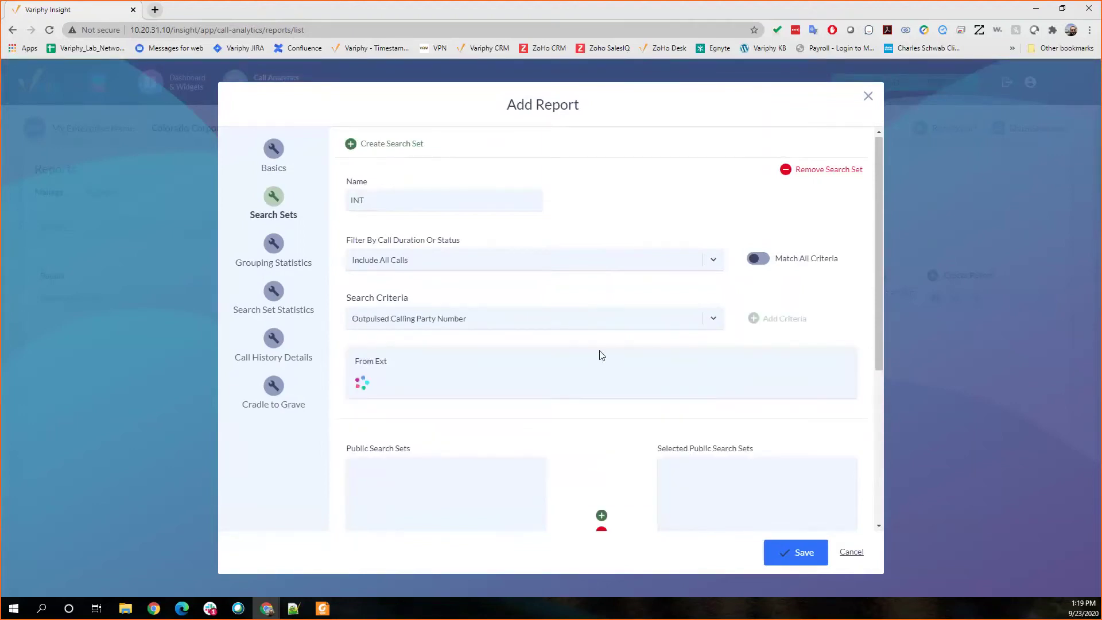
left_click(477, 395)
type("1001")
- Add a Dialed Number criterion equal to XXXX and require calls to match all criteria of the search set
left_click(396, 319)
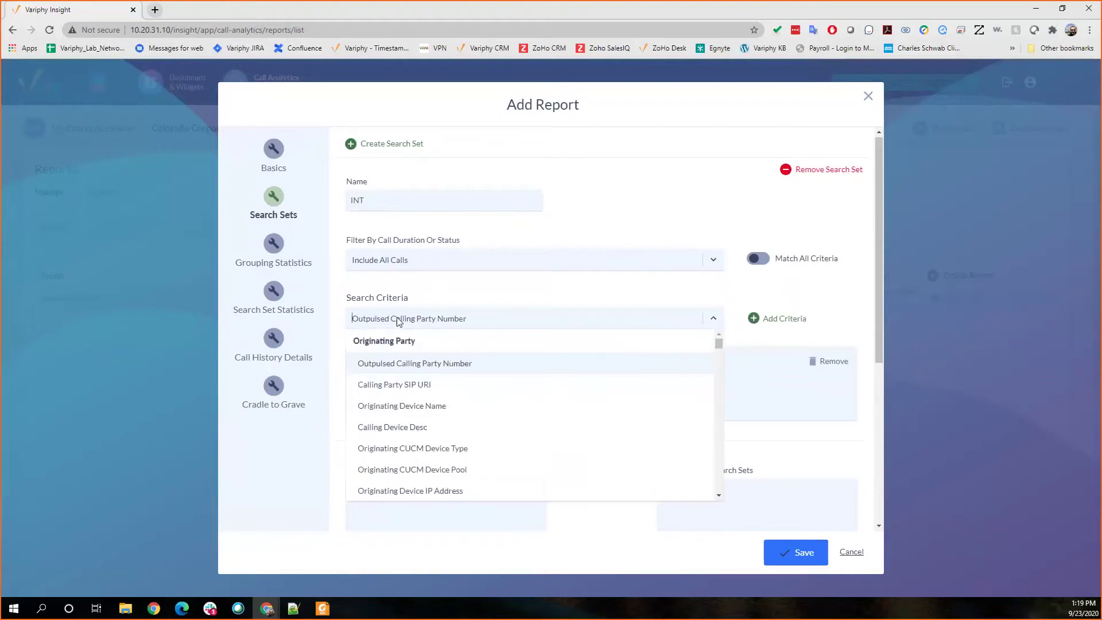
scroll(424, 378, "down", 6)
scroll(425, 375, "down", 2)
scroll(423, 376, "up", 2)
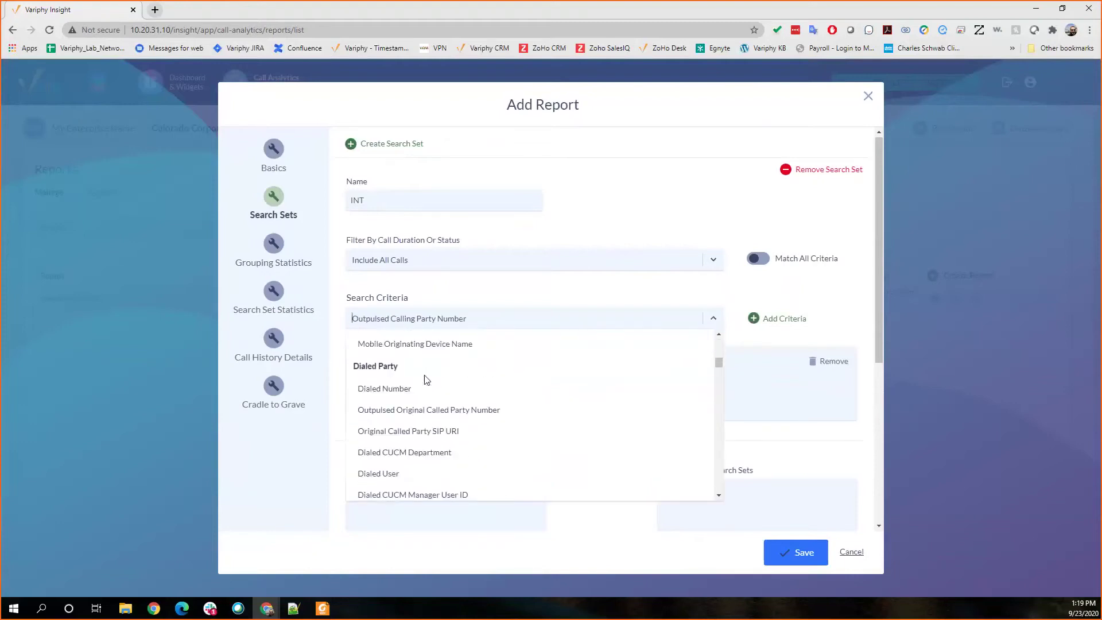
left_click(383, 389)
left_click(778, 319)
left_click(480, 390)
type("XXXX")
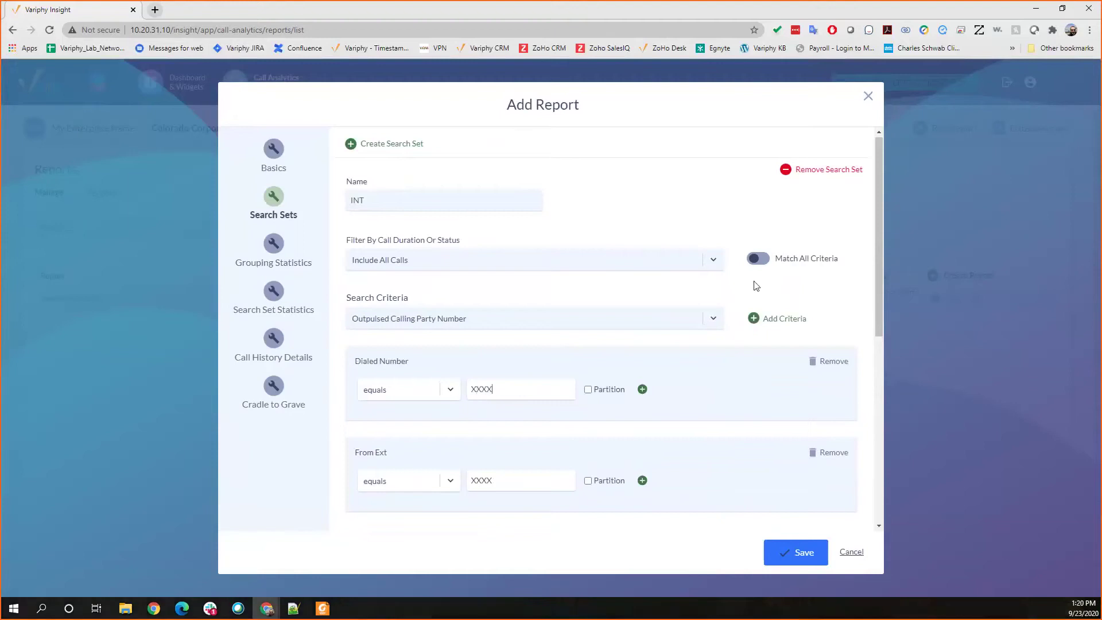
left_click(756, 259)
- Enable data grouping for the report and set the primary grouping type to From Ext
left_click(284, 252)
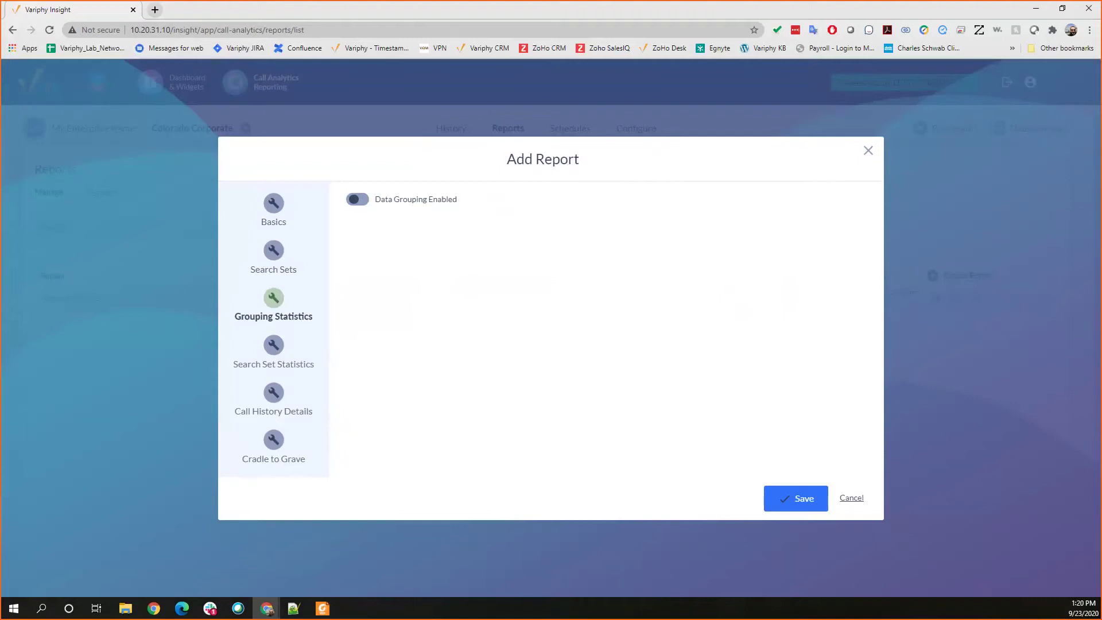
left_click(357, 199)
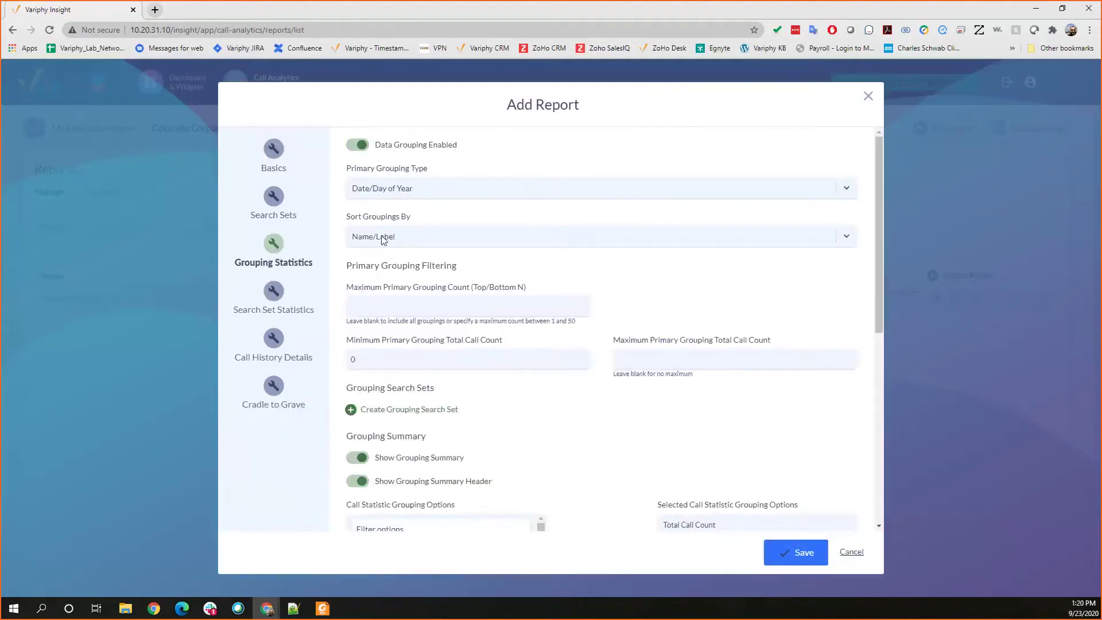
left_click(383, 195)
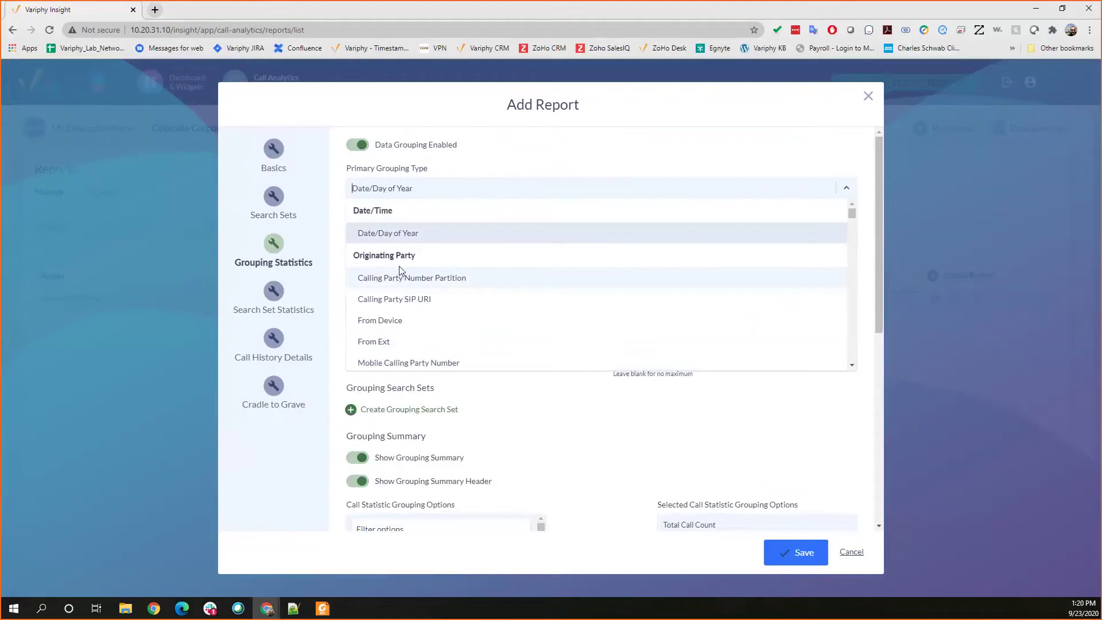
left_click(379, 342)
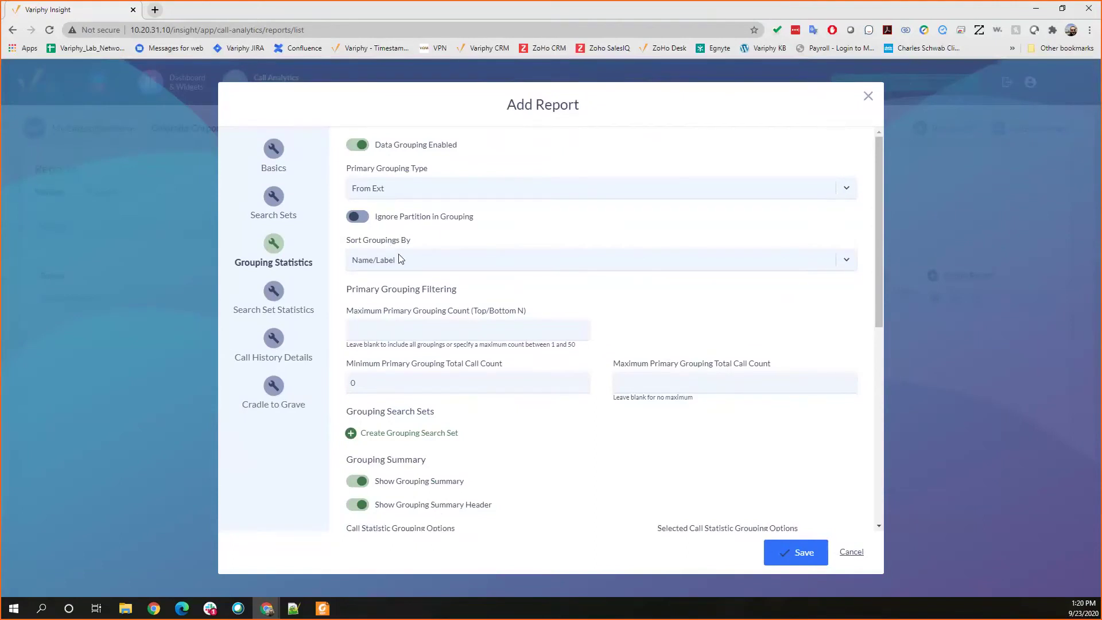
scroll(492, 393, "down", 2)
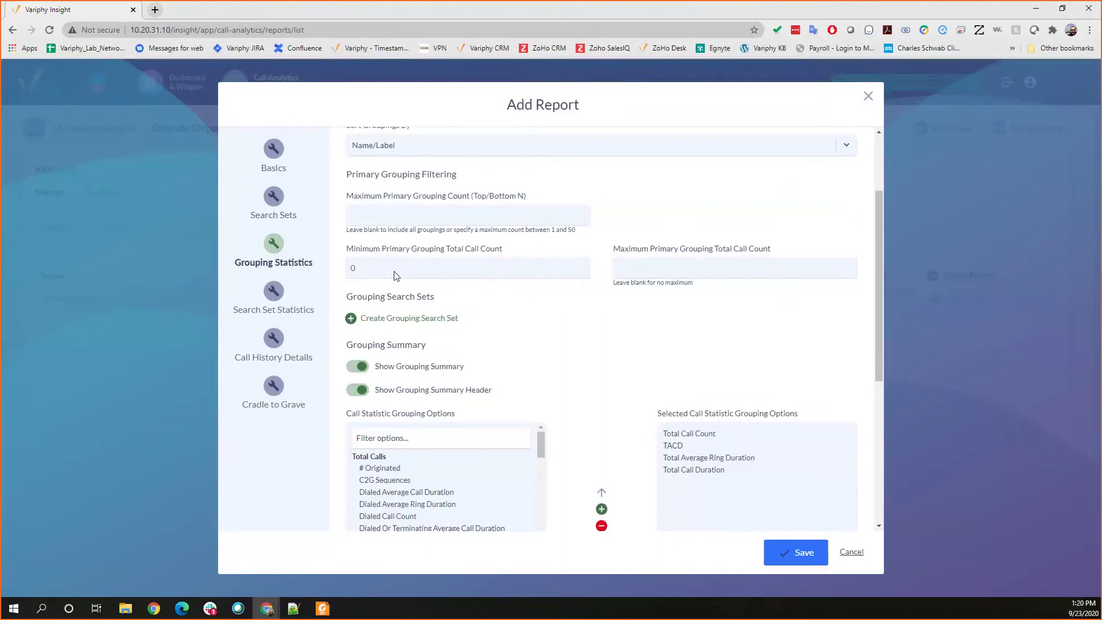
- Enable the grouping call statistic data tables in the report's grouping statistics
left_click(277, 342)
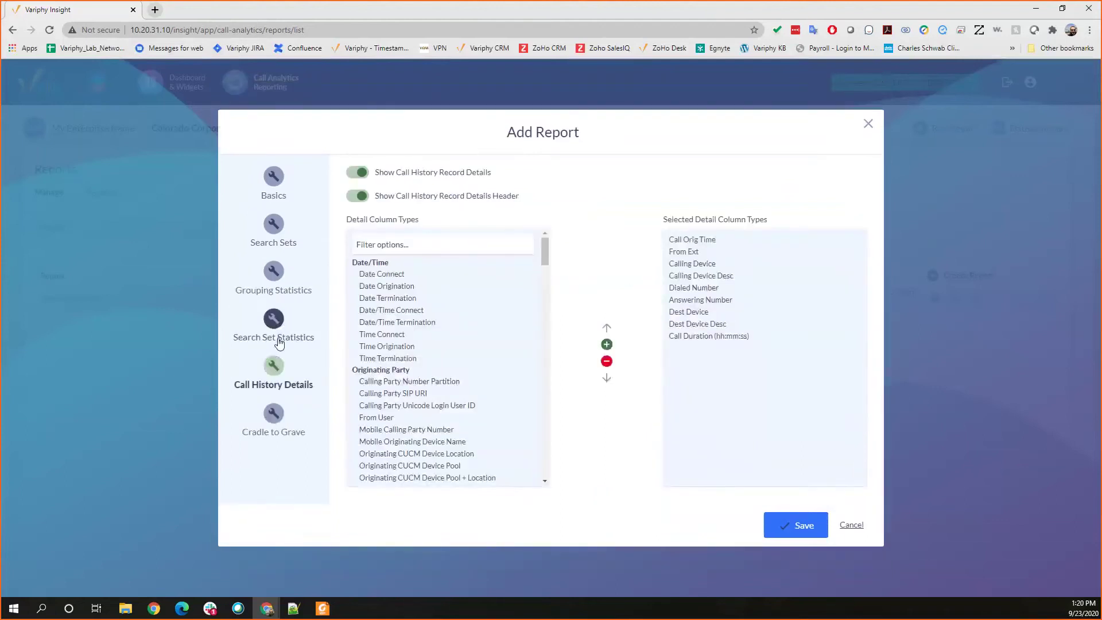
left_click(274, 273)
scroll(484, 269, "down", 10)
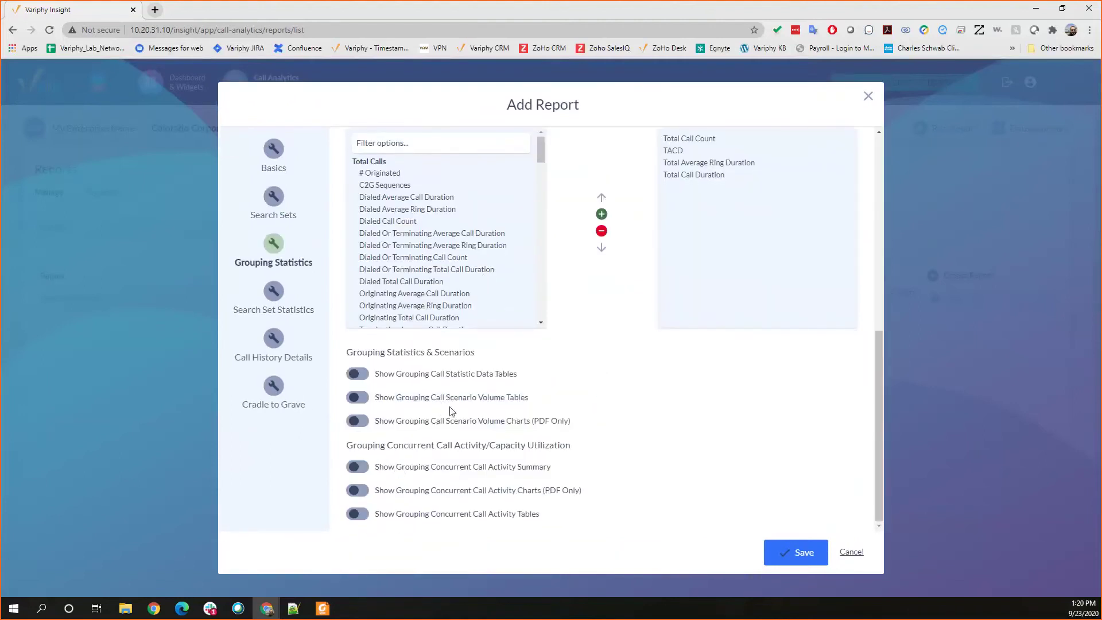
left_click(356, 374)
scroll(585, 396, "down", 1)
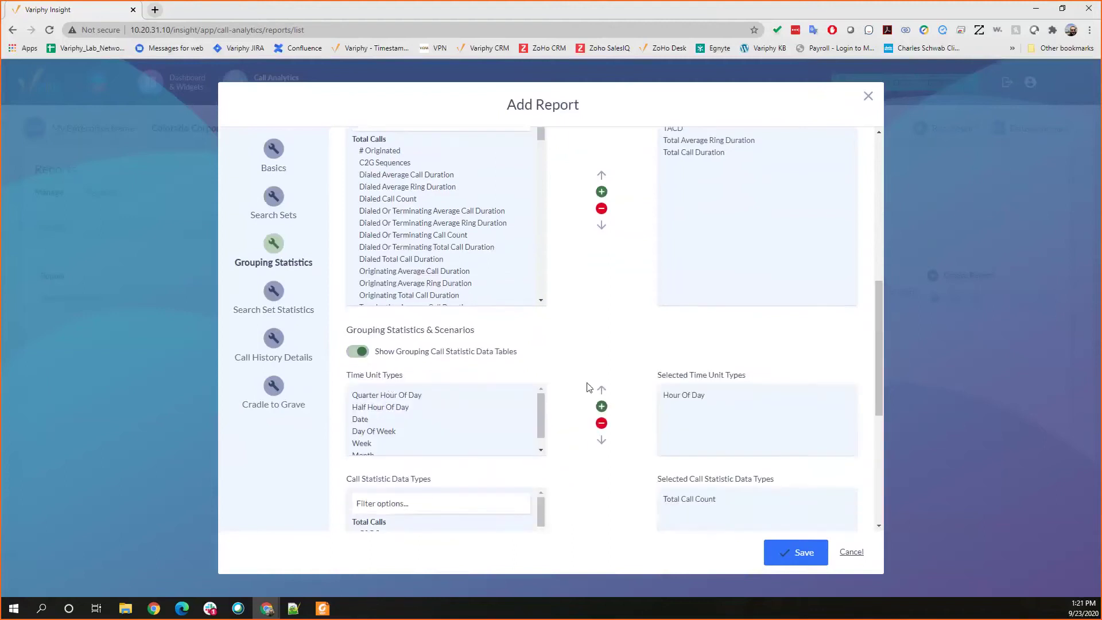
- Add C2G Sequences and # Connected to the selected call statistic data types and save the report
scroll(586, 387, "down", 3)
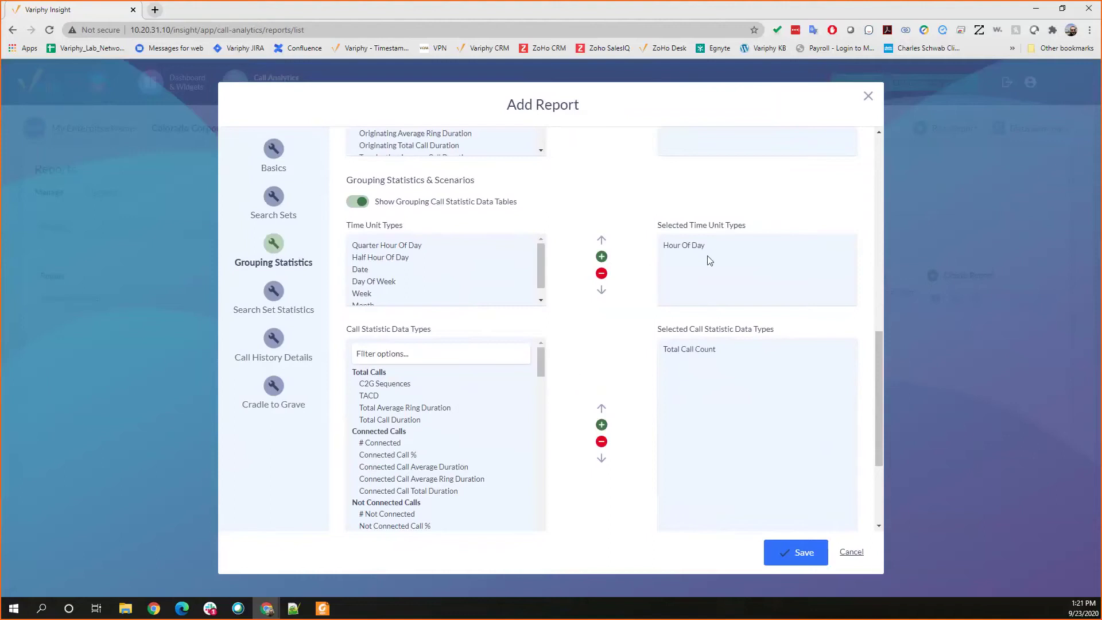
double_click(377, 384)
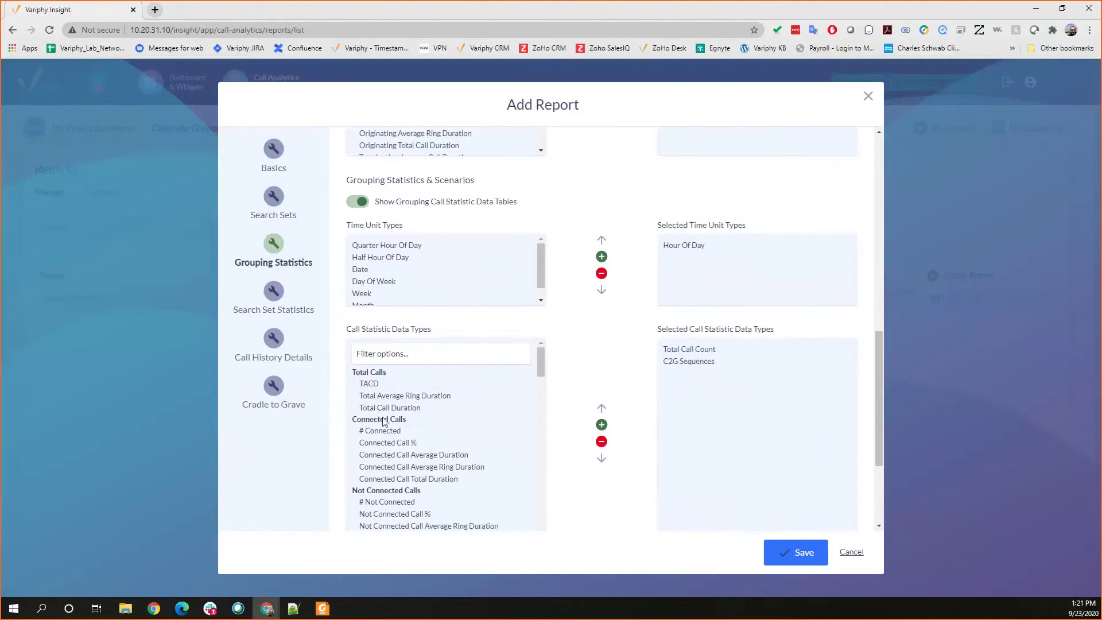
double_click(376, 431)
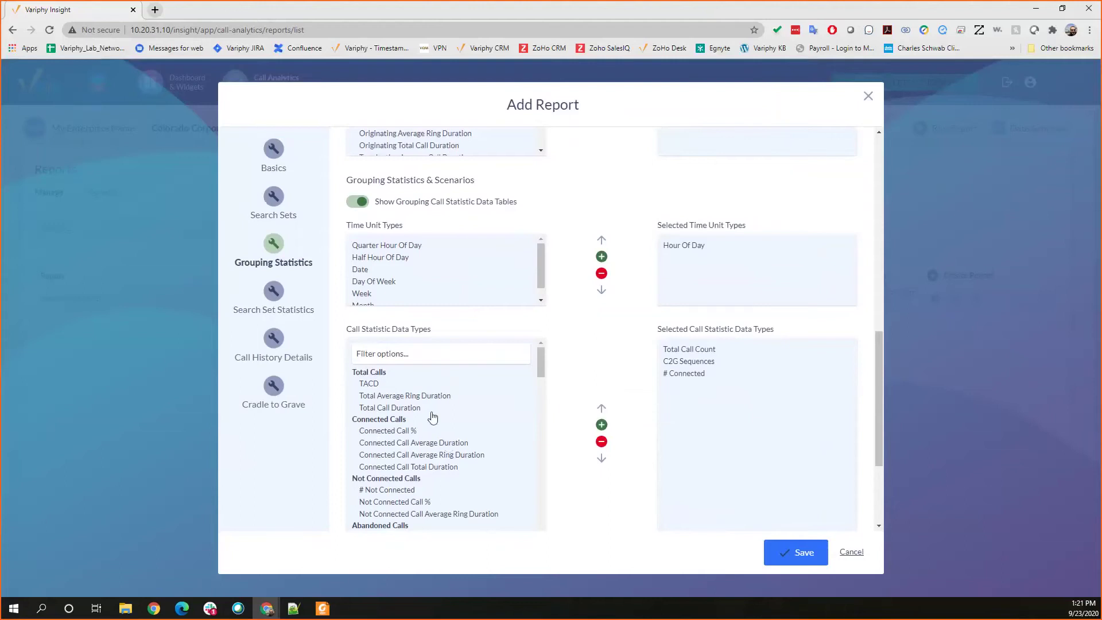
left_click(280, 342)
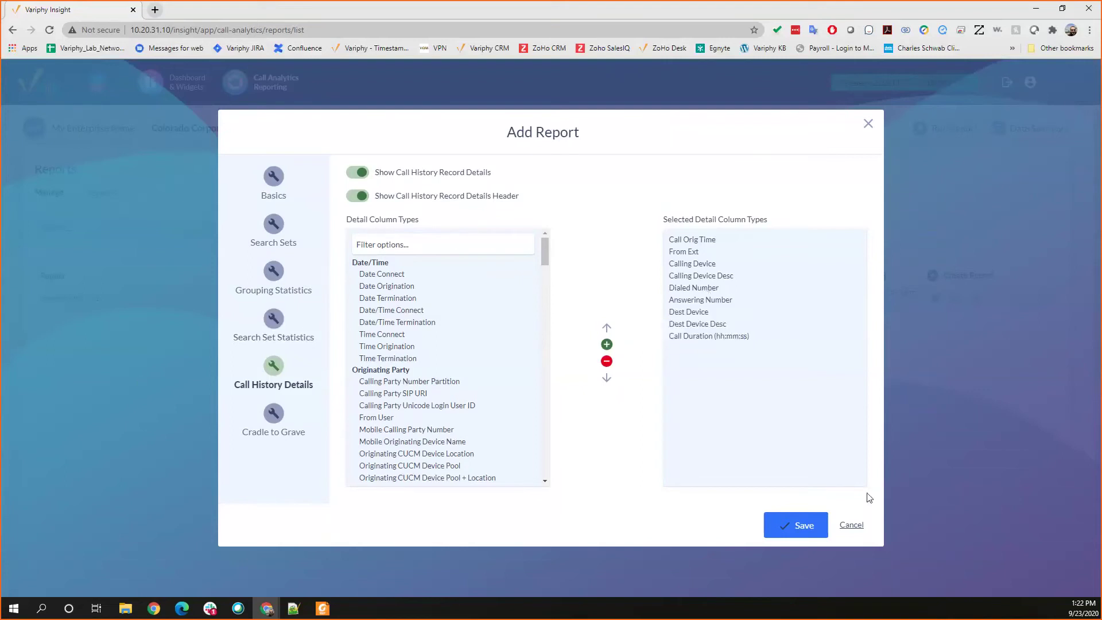
left_click(805, 531)
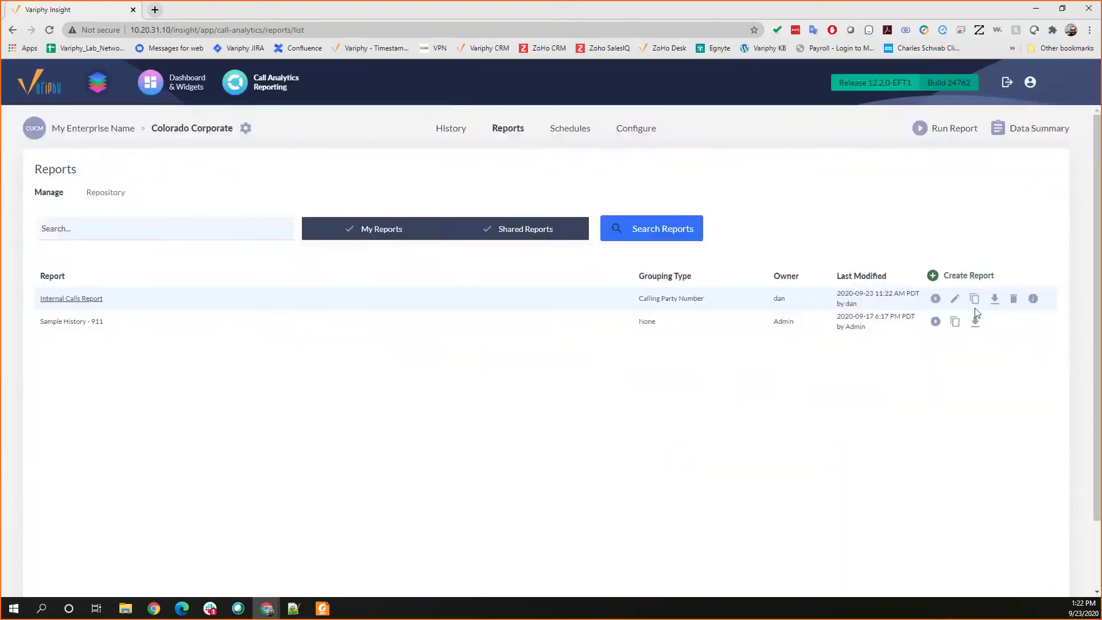
- Check which label sets are offered for running the Internal Calls Report, and leave without running it
left_click(935, 299)
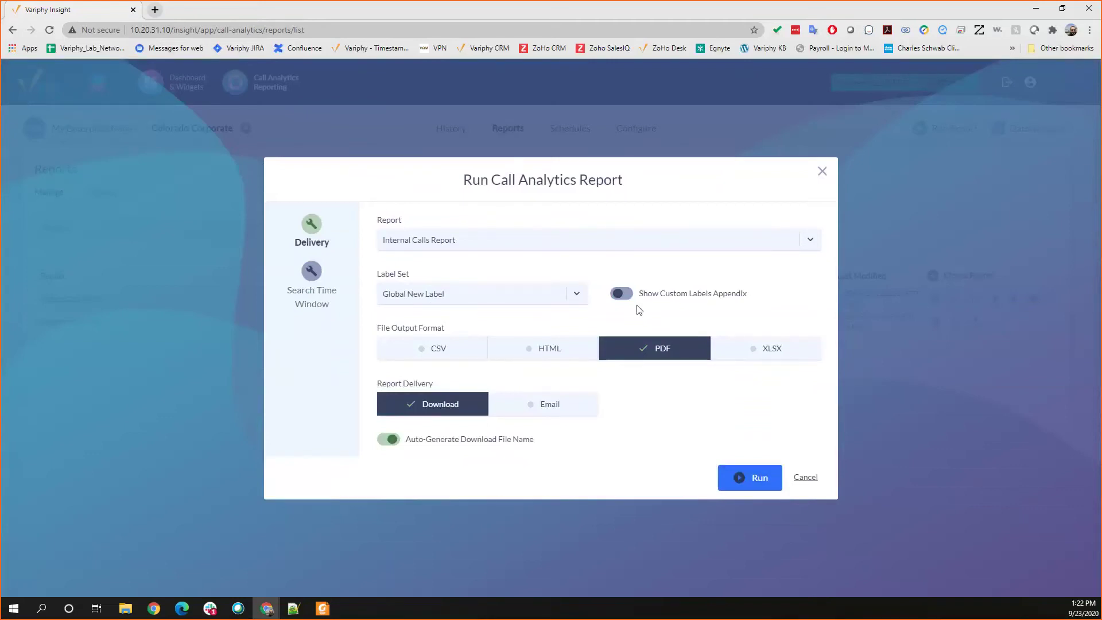
left_click(493, 300)
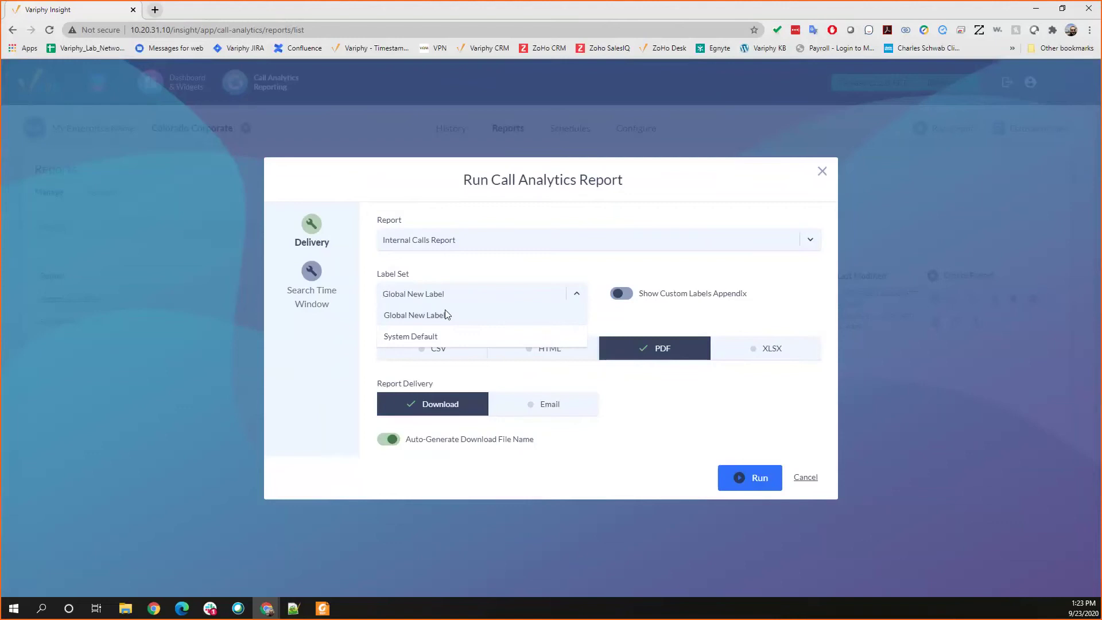
left_click(765, 284)
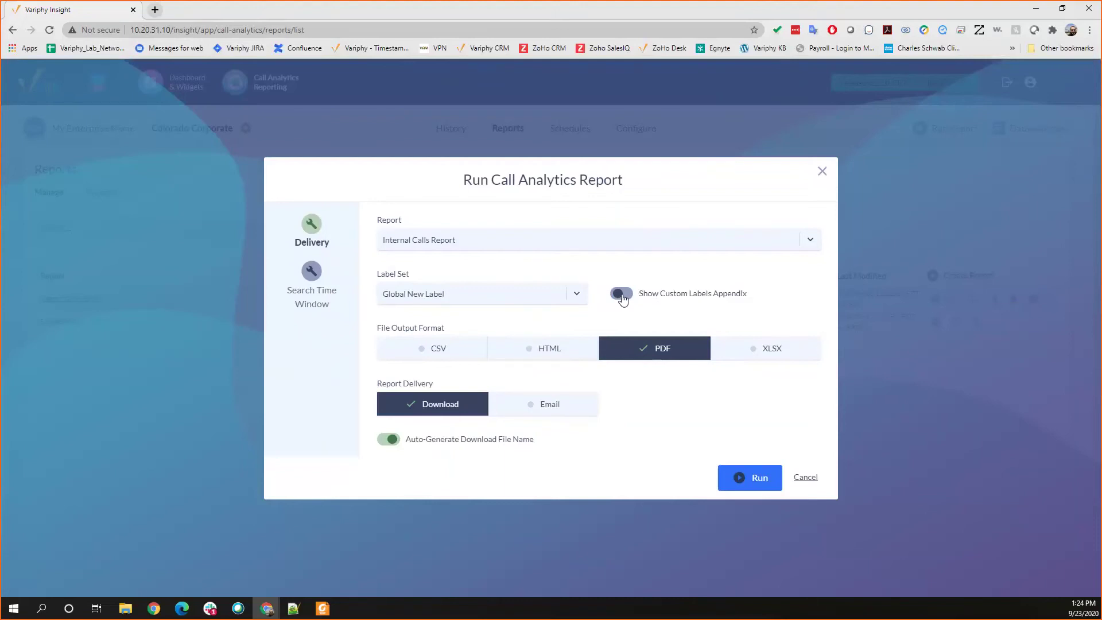
left_click(806, 479)
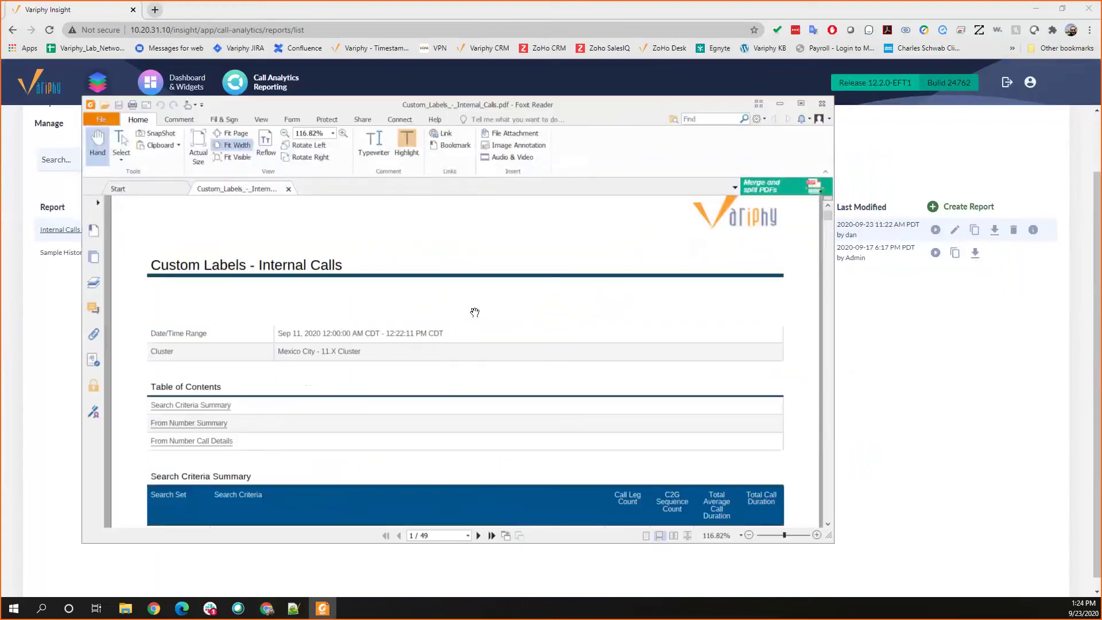
- In Foxit Reader, examine the search criteria and From Number summaries of the Custom Labels - Internal Calls PDF
scroll(470, 312, "down", 3)
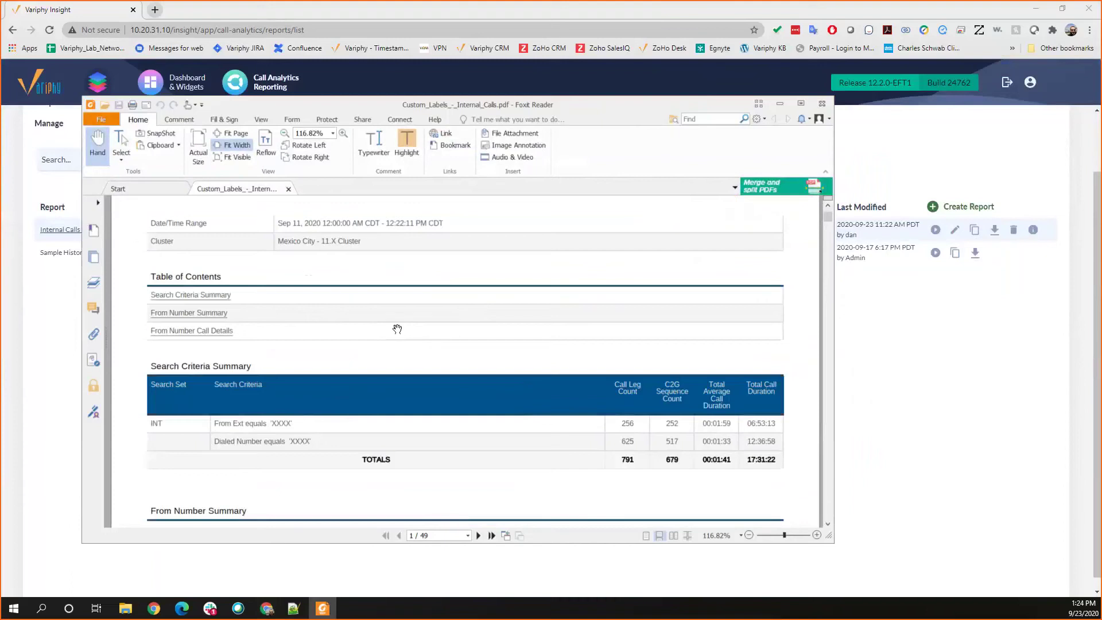
scroll(290, 419, "down", 1)
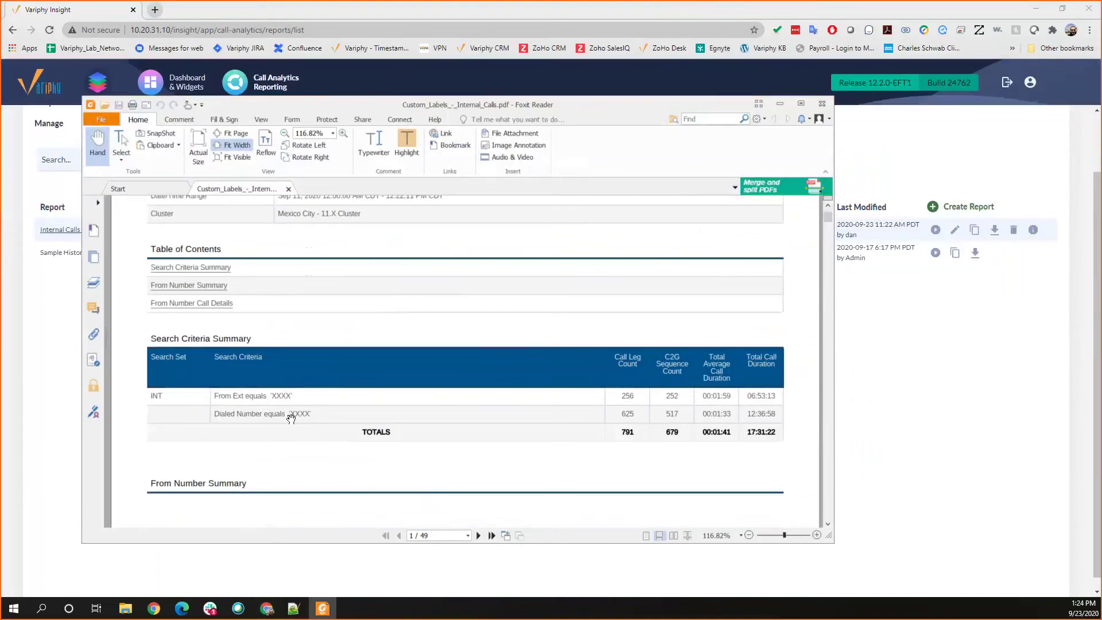
scroll(291, 418, "down", 8)
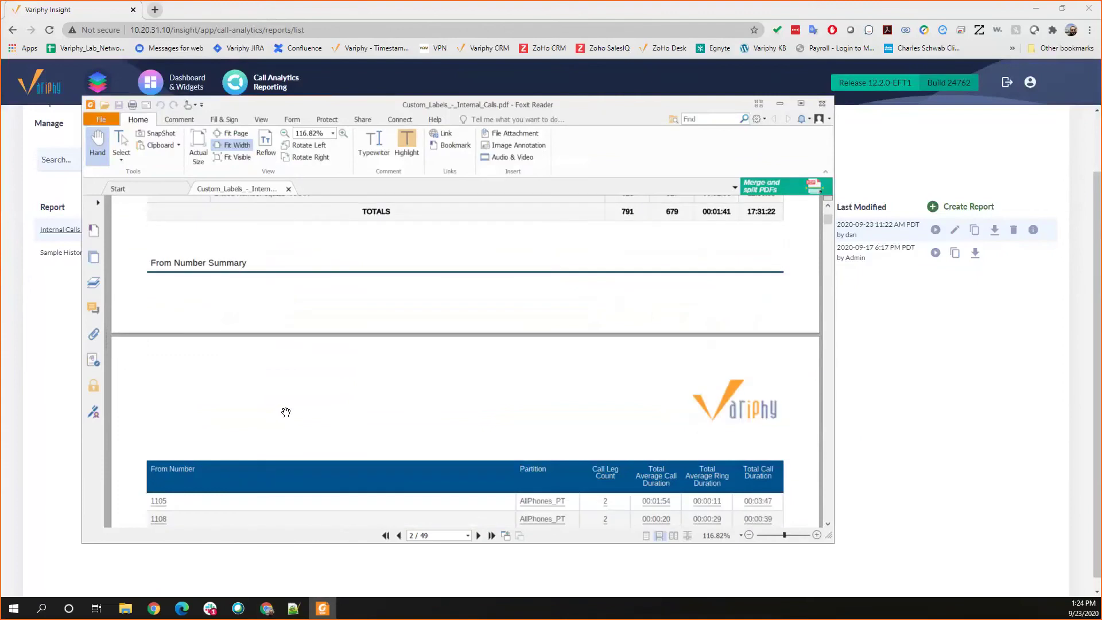
scroll(286, 412, "down", 8)
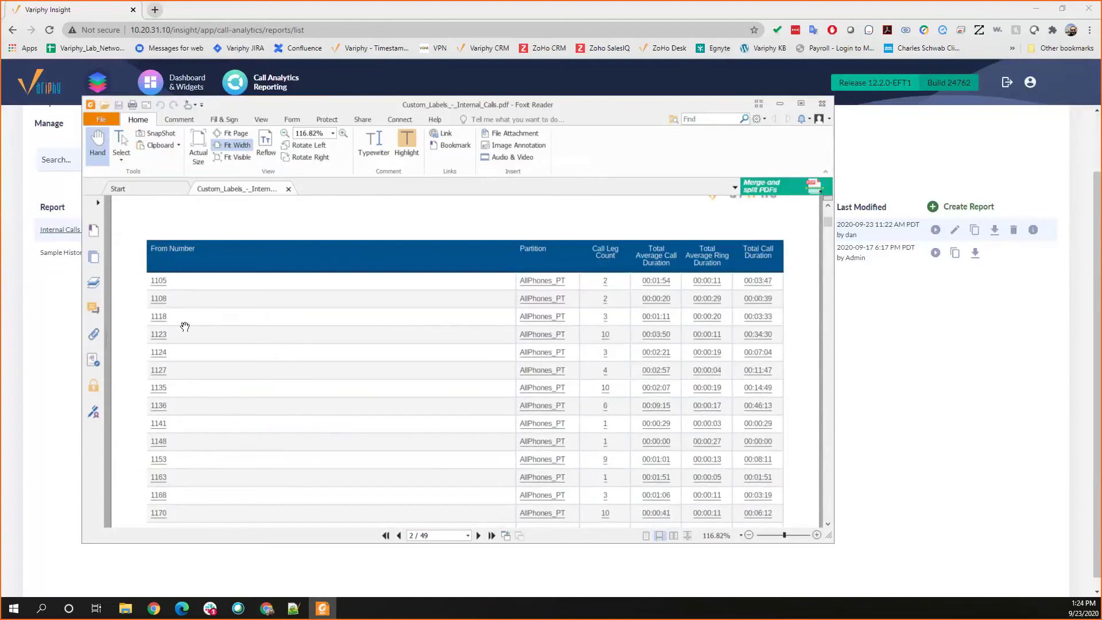
scroll(185, 327, "down", 20)
scroll(182, 313, "down", 20)
scroll(177, 317, "up", 3)
scroll(231, 389, "down", 1)
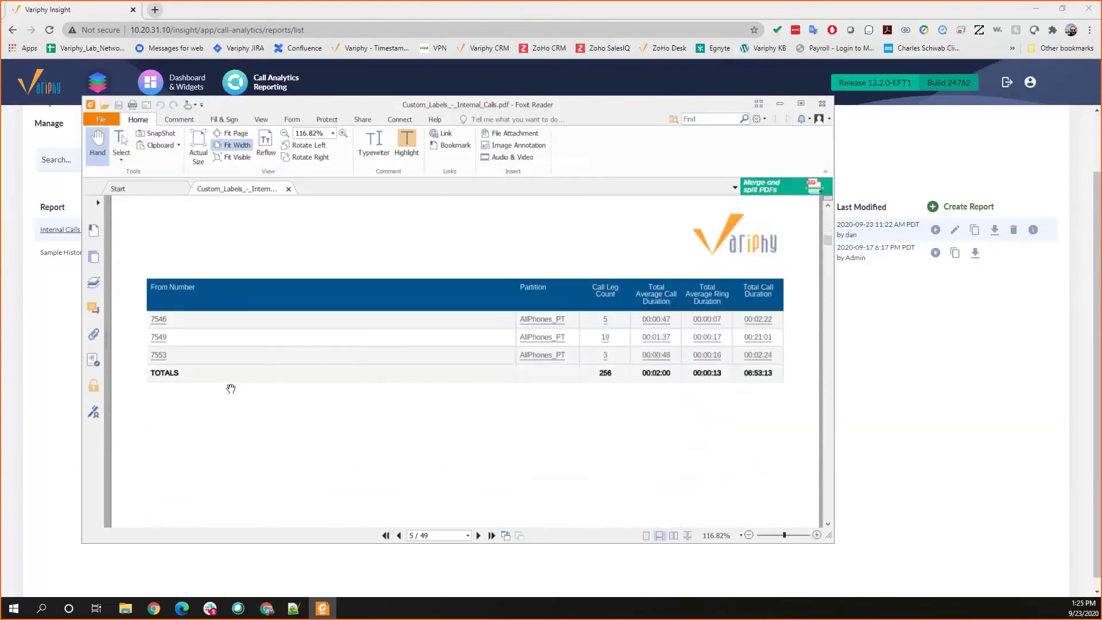
scroll(227, 382, "down", 3)
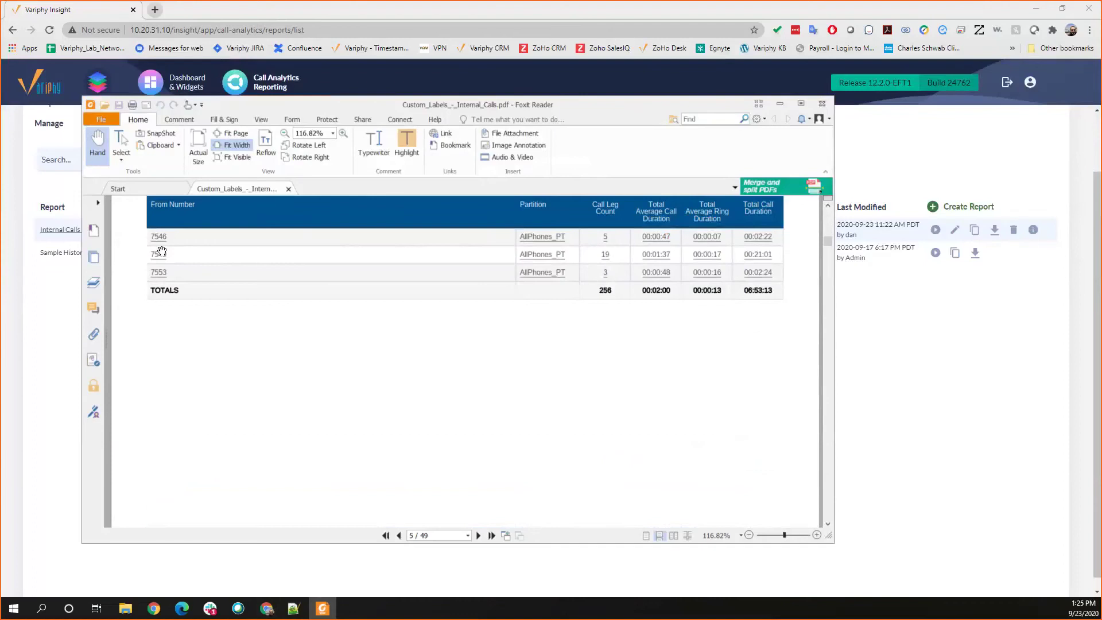
- Follow the first From Number on page 5 to its call details, return to the report's start, and minimize the PDF
left_click(161, 251)
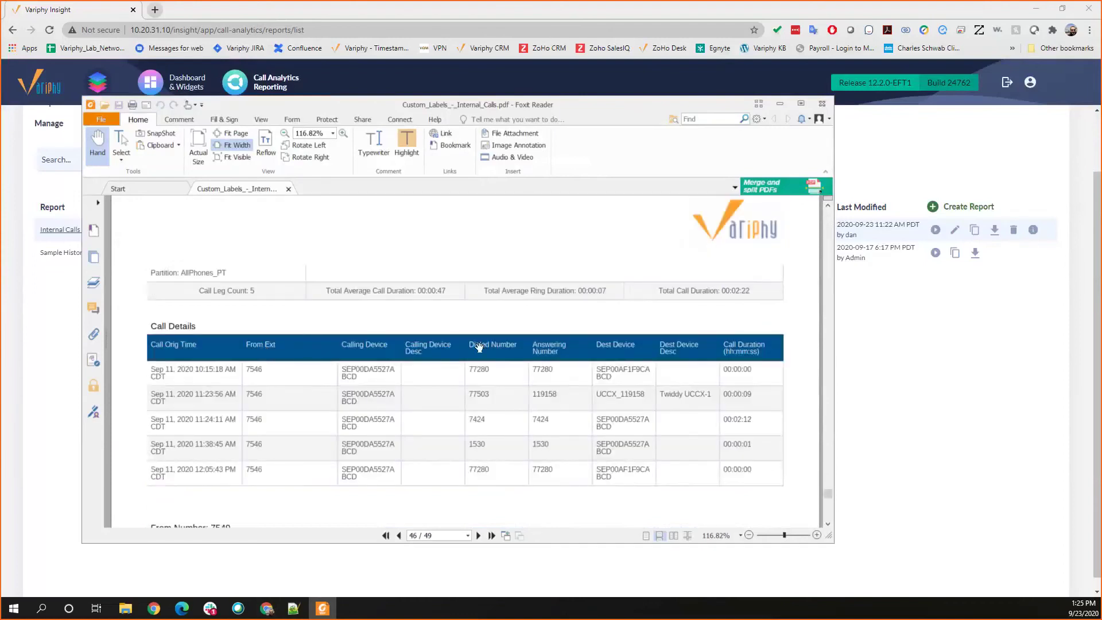
left_click_drag(525, 344, 529, 342)
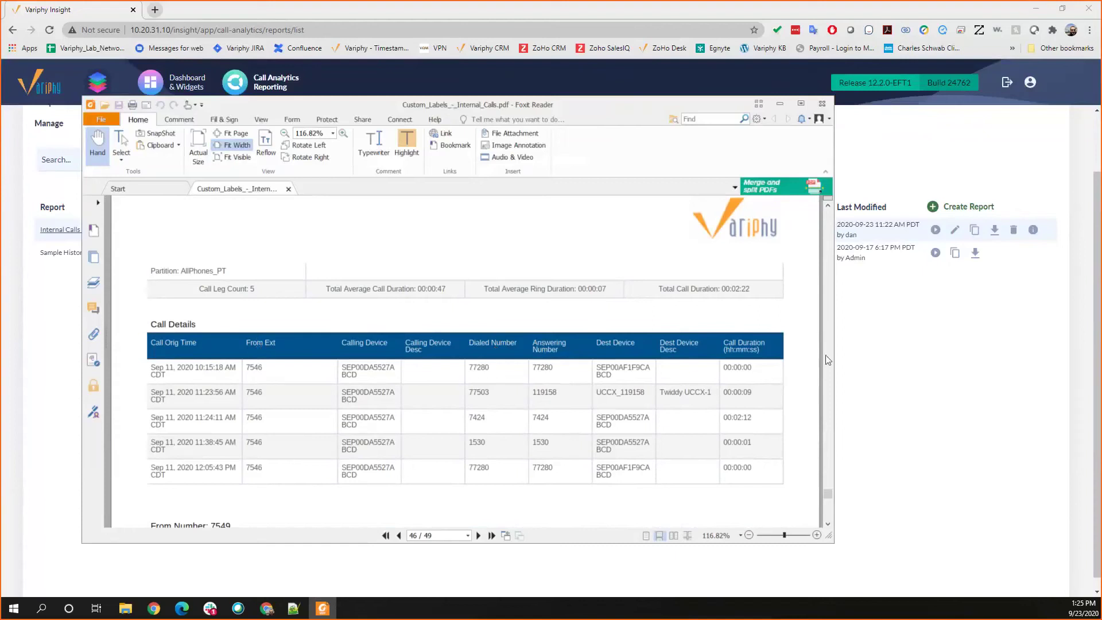
left_click_drag(827, 491, 826, 217)
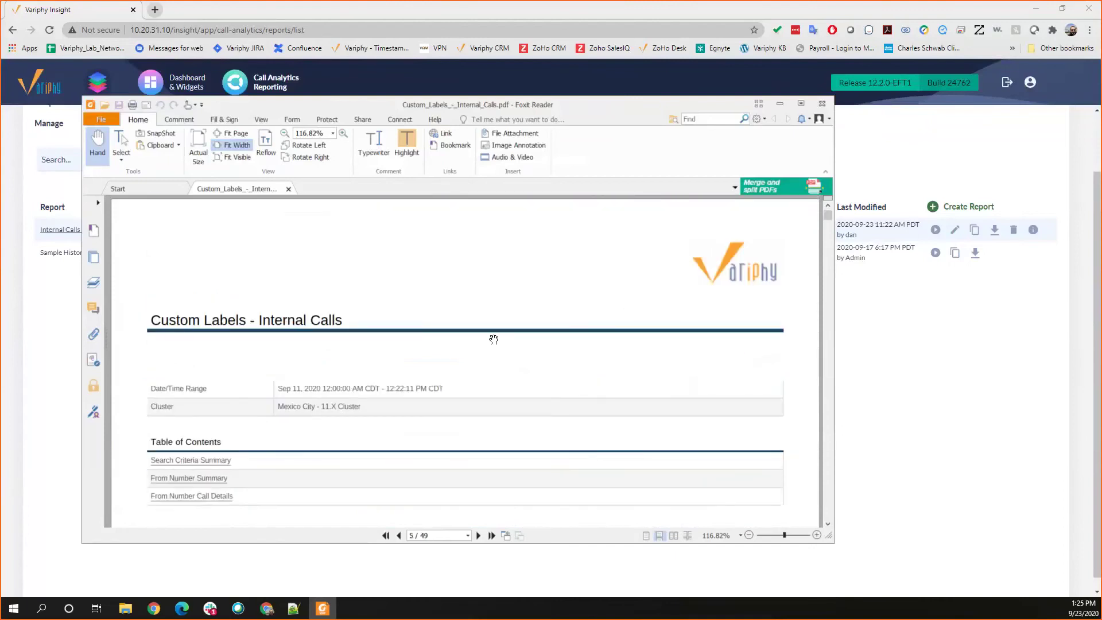
left_click(778, 108)
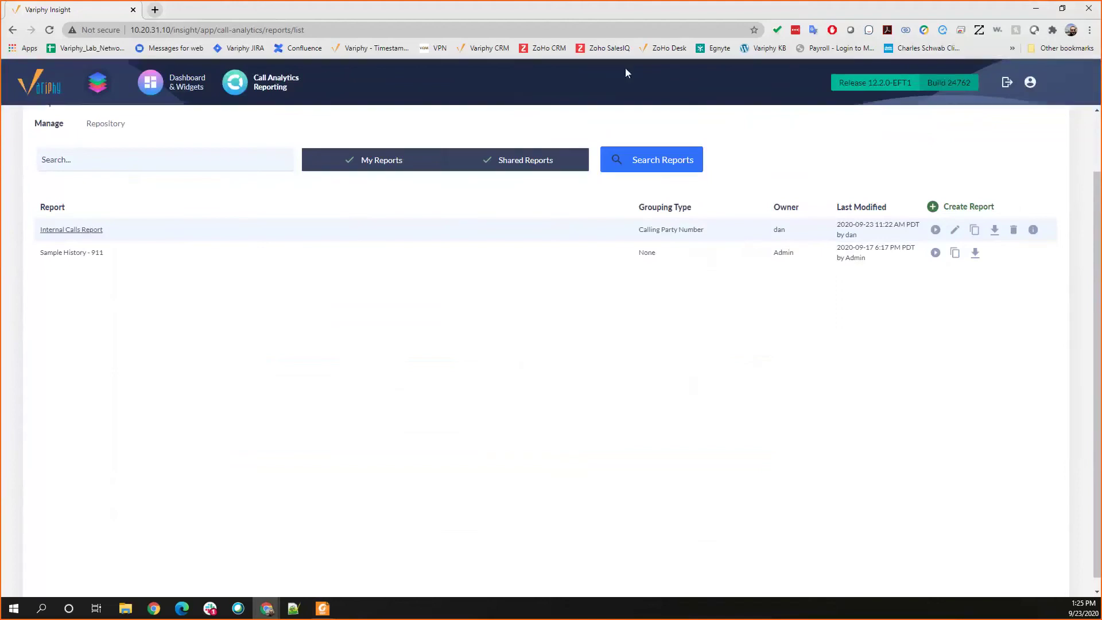
- Go to the Primary Dashboard in Variphy and examine the labels used in its call, capacity and agent widgets
left_click(171, 91)
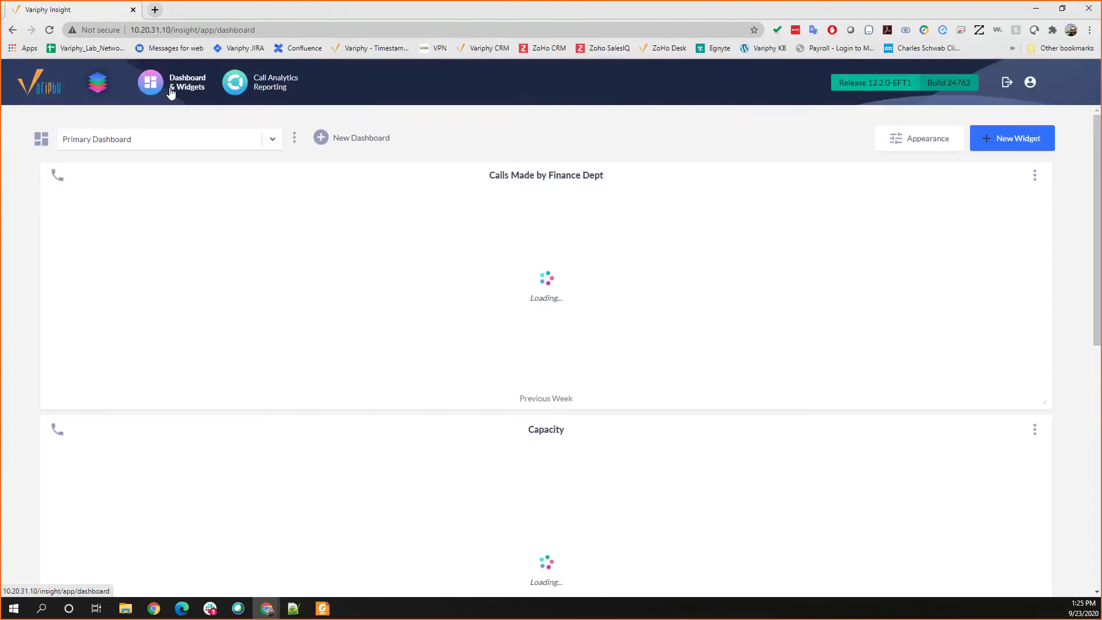
scroll(359, 253, "down", 7)
scroll(359, 253, "up", 7)
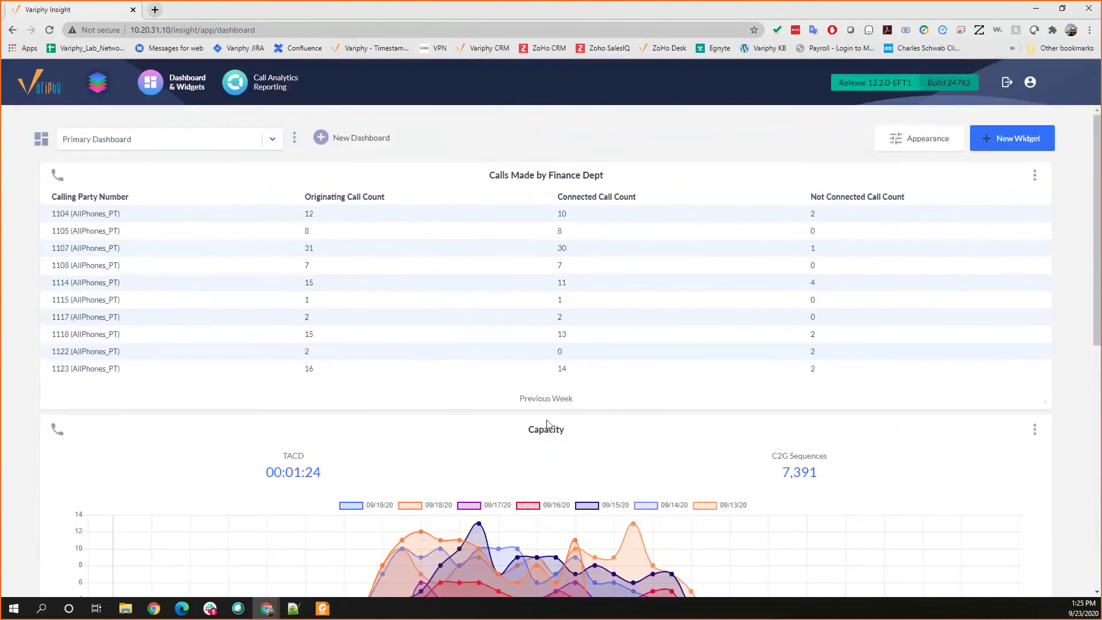
scroll(547, 424, "down", 5)
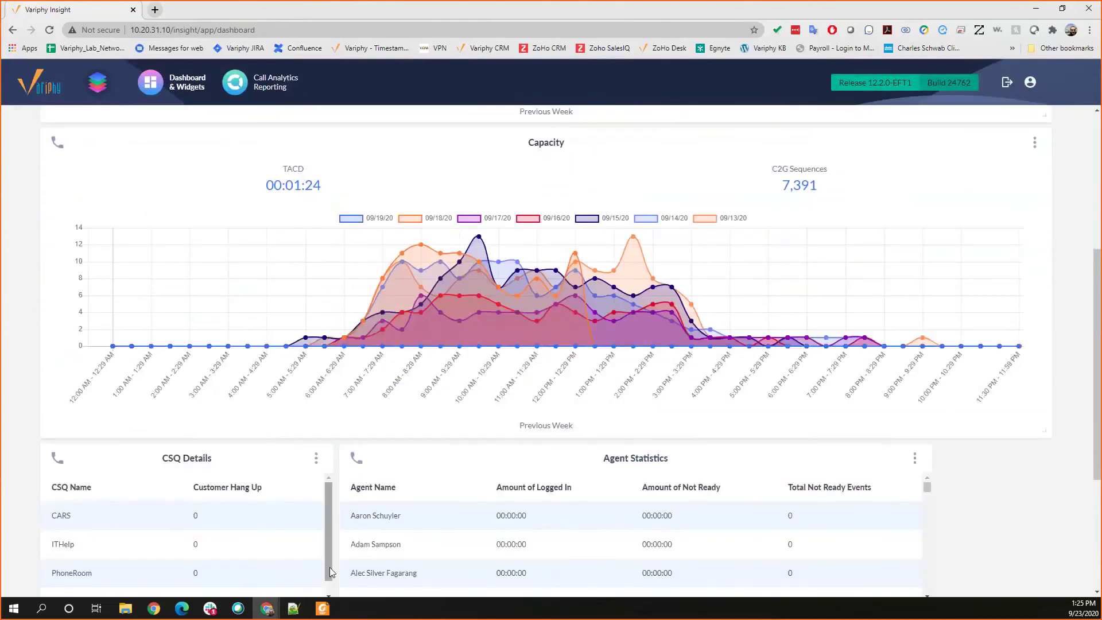
scroll(404, 453, "up", 5)
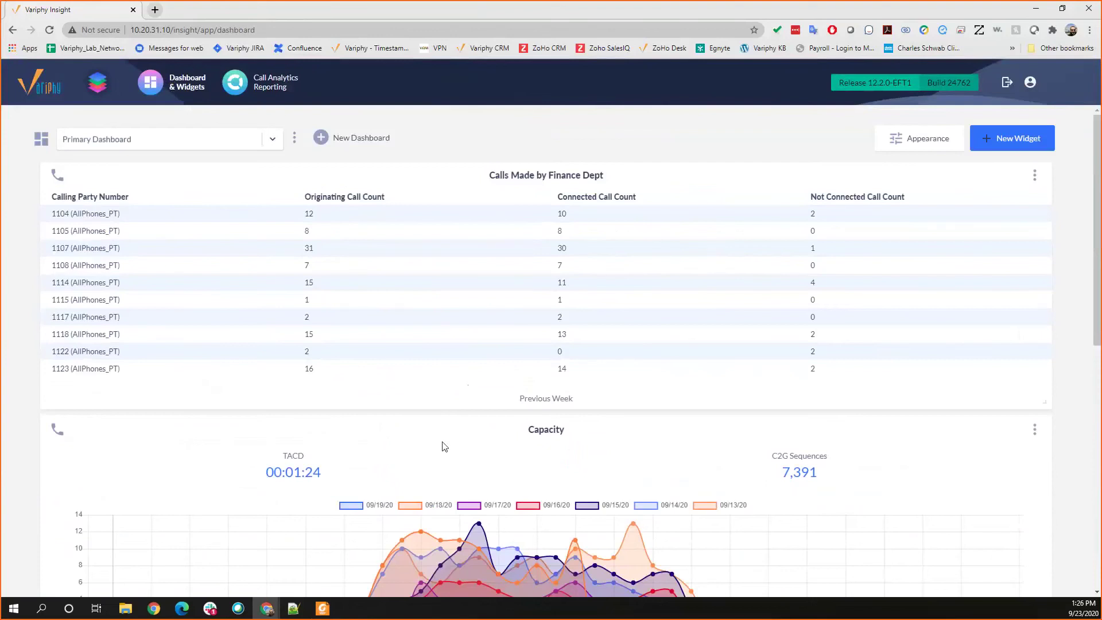
- Set the dashboard's CUCM label set to System Default and check the labels in the Capacity widget
left_click(904, 140)
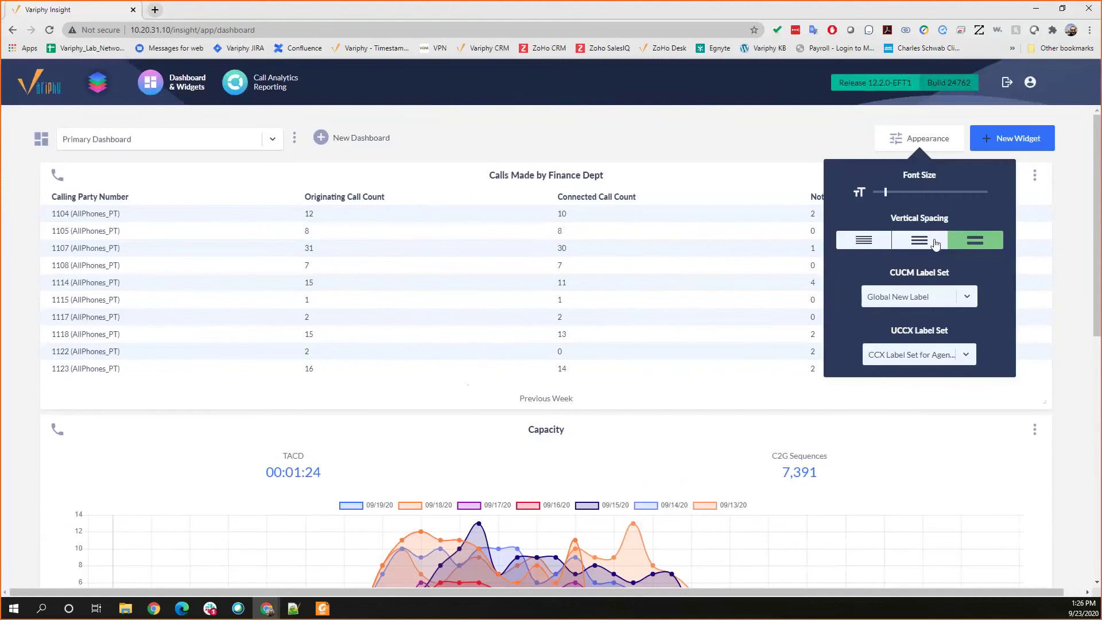
left_click(935, 299)
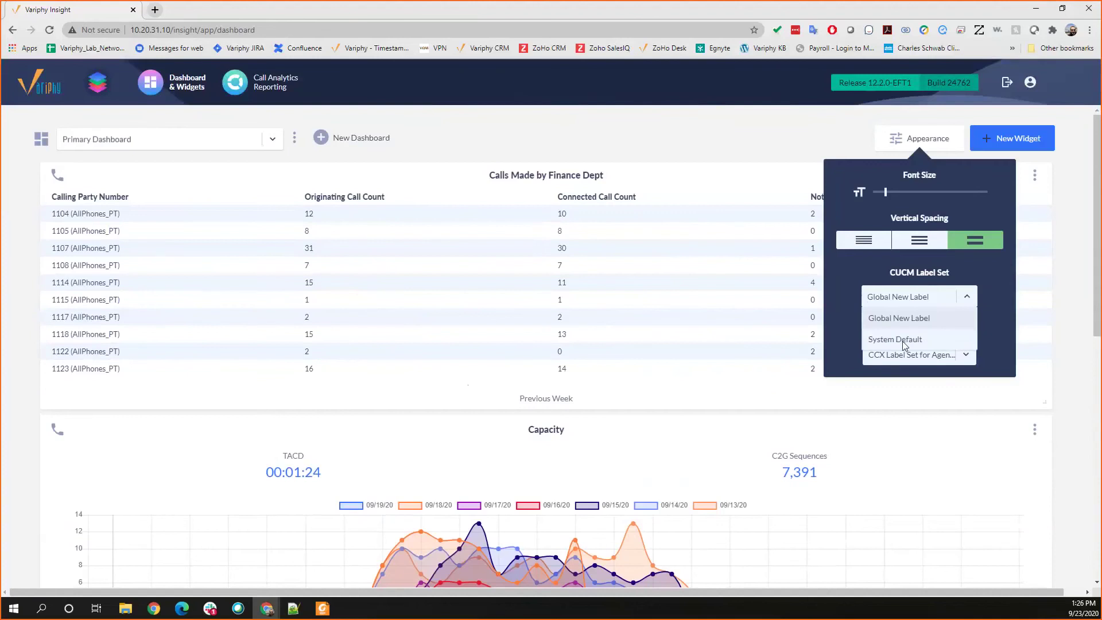
left_click(902, 341)
scroll(778, 416, "down", 1)
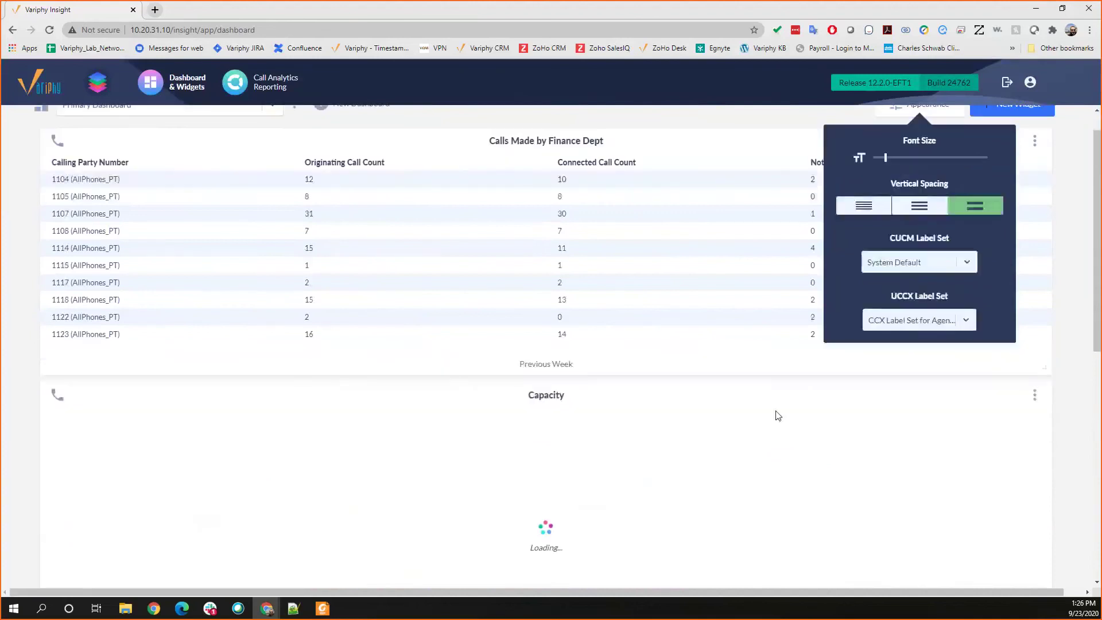
scroll(778, 416, "down", 2)
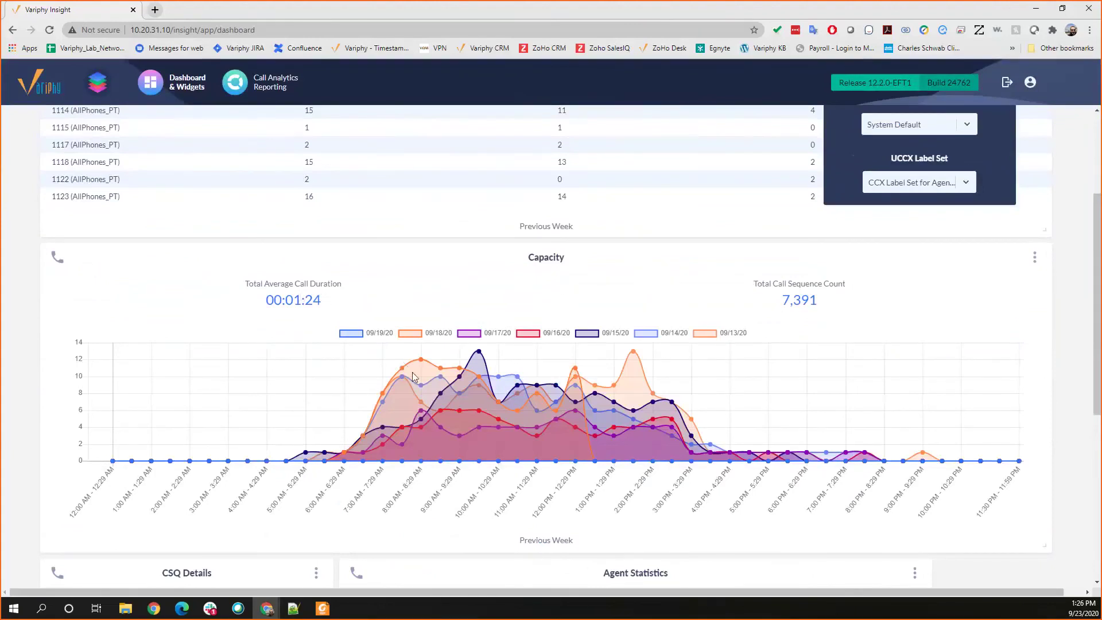
- Set the dashboard's CUCM label set to Global New Label and check the labels in the Capacity widget
scroll(414, 374, "up", 2)
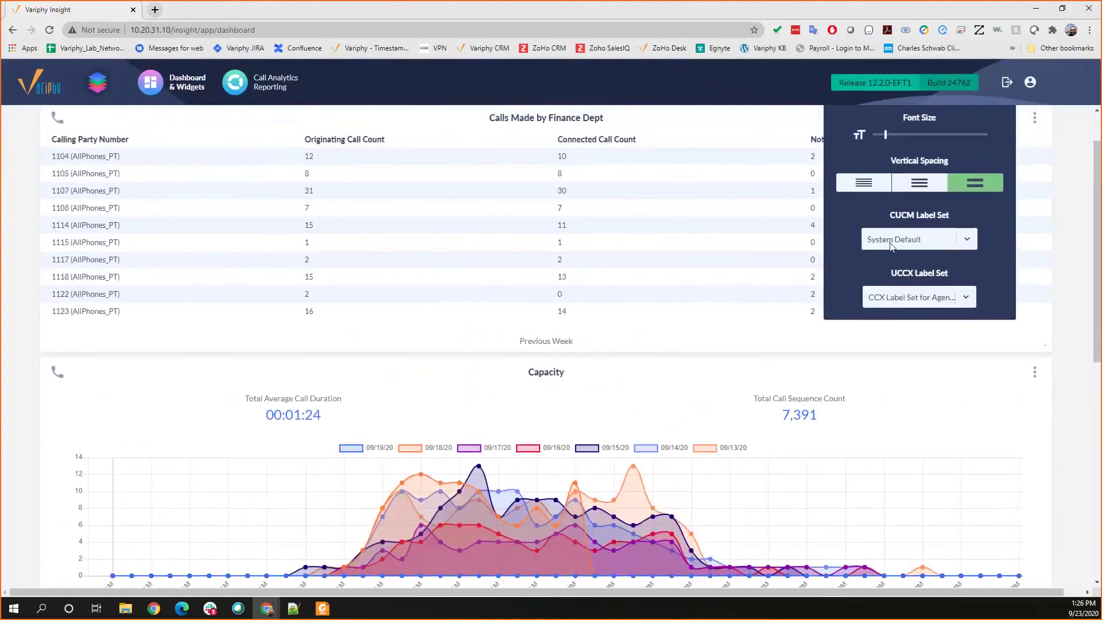
left_click(889, 239)
left_click(888, 261)
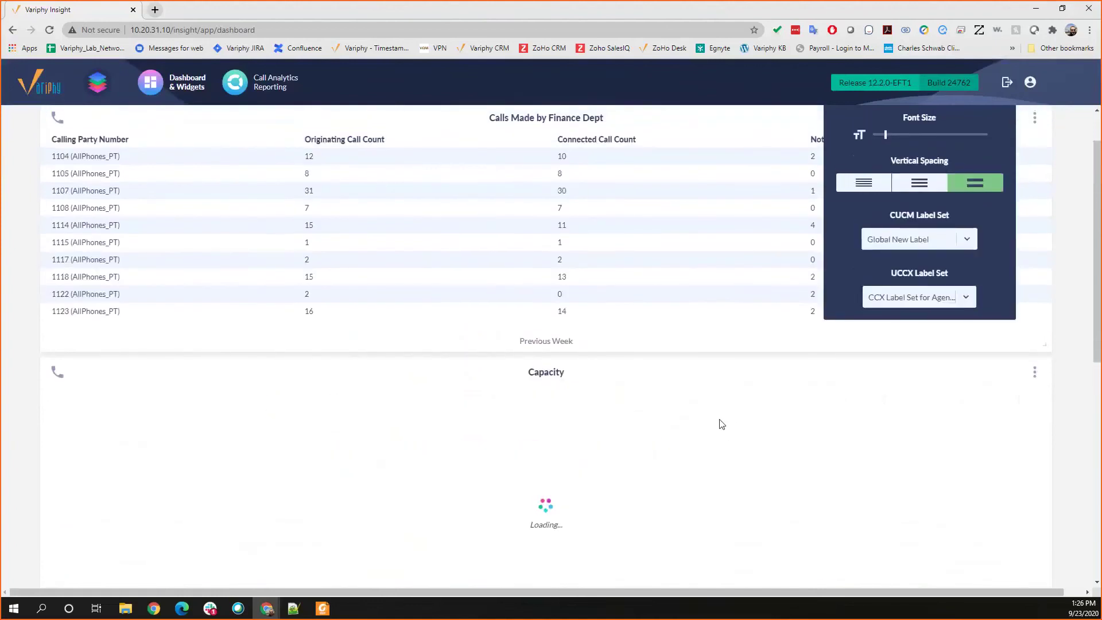
scroll(777, 223, "down", 4)
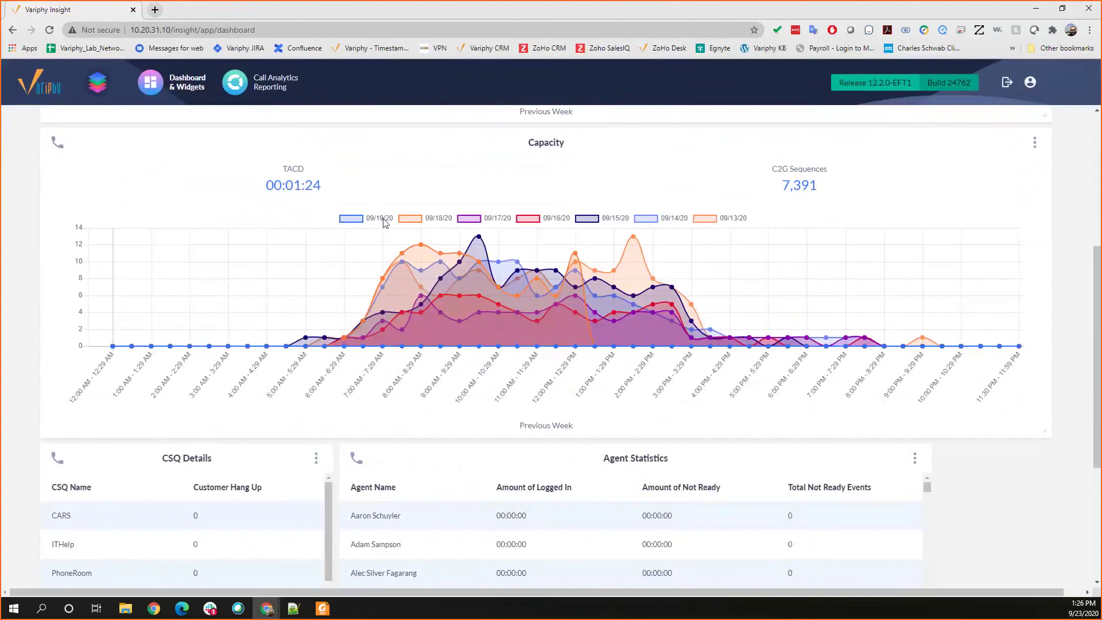
- Set the dashboard's UCCX label set to System Default and check the column labels in the CSQ Details and Agent Statistics widgets
scroll(646, 249, "up", 3)
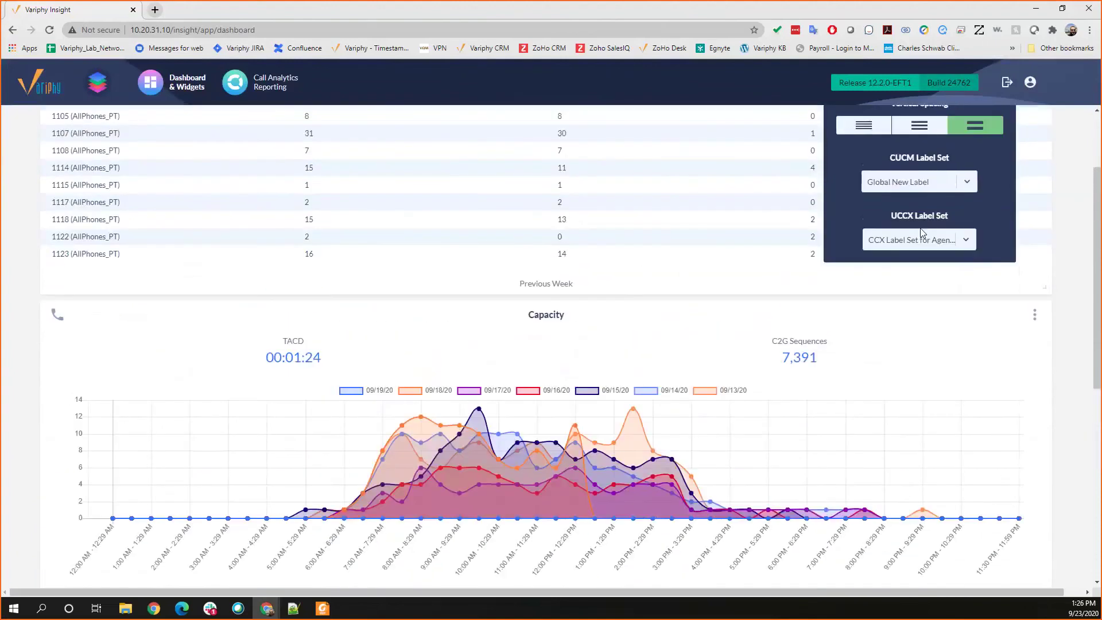
left_click(932, 240)
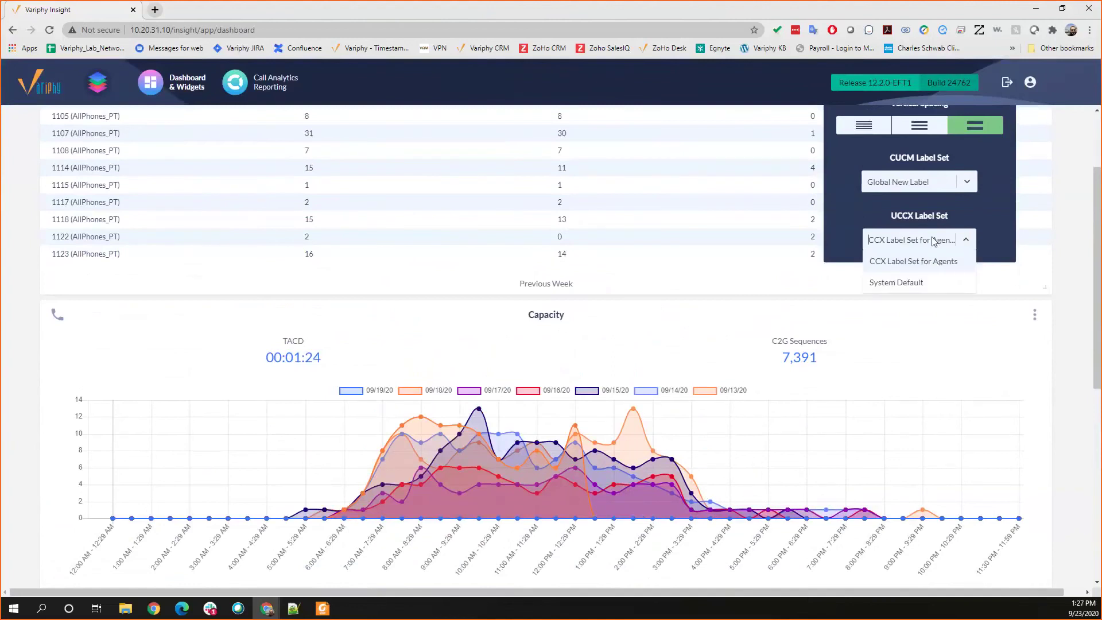
left_click(897, 283)
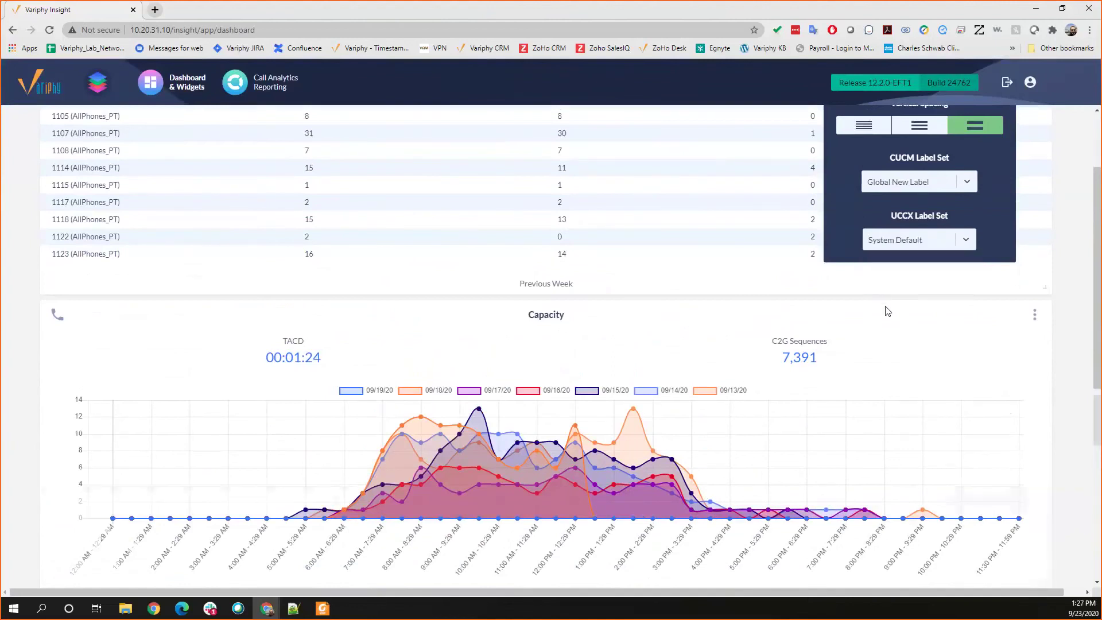
scroll(884, 309, "down", 2)
scroll(910, 274, "up", 4)
left_click(915, 144)
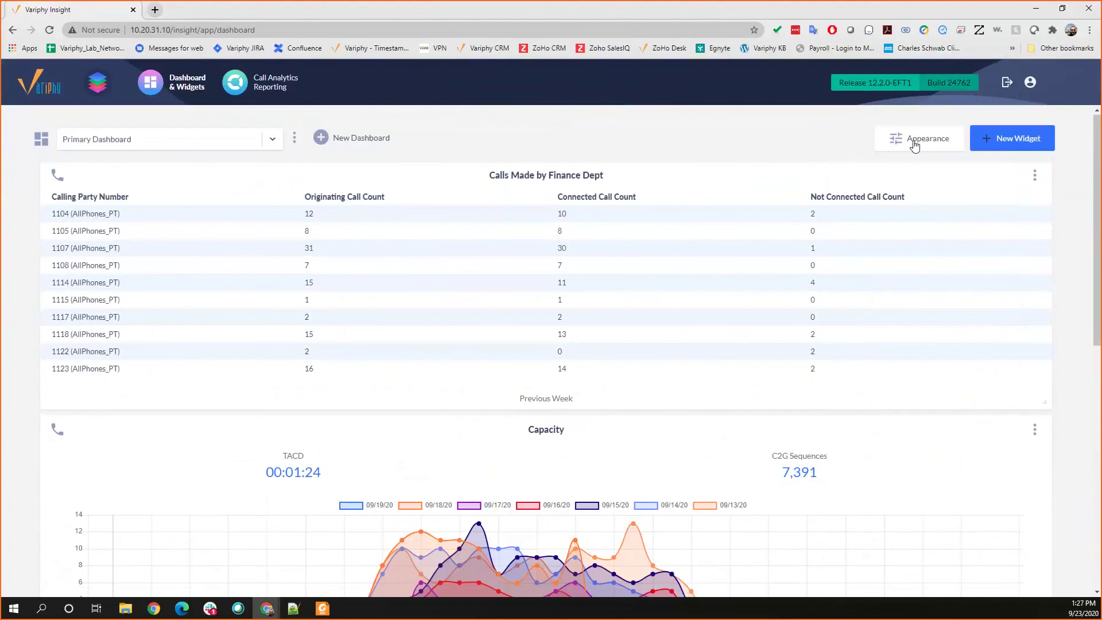
scroll(889, 386, "down", 8)
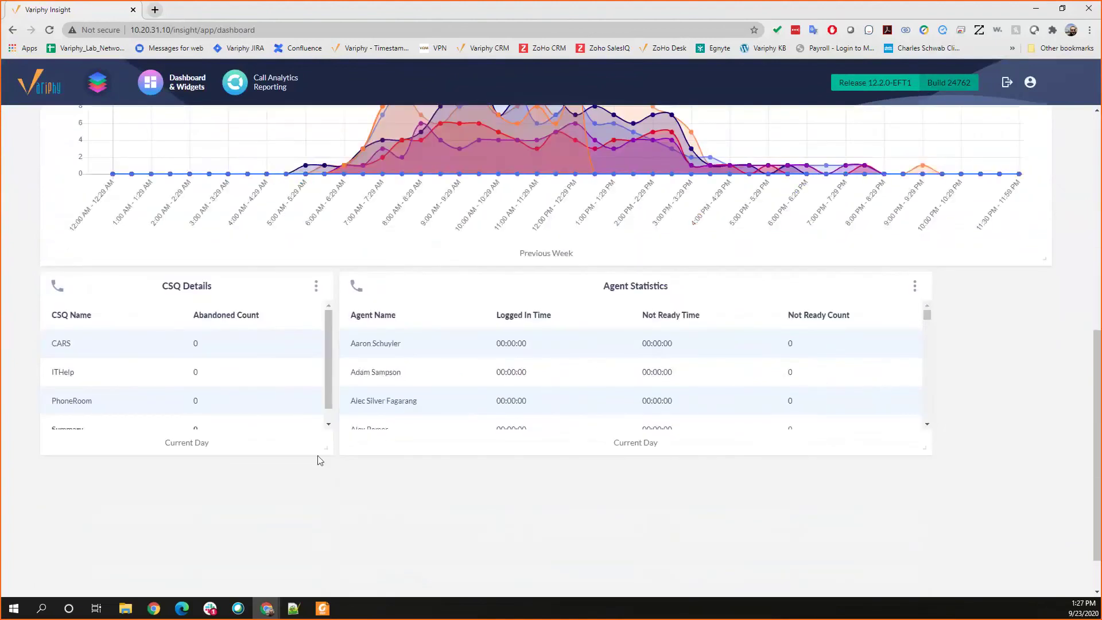
- Widen the CSQ Details widget and give it its own widget-level UCCX label set, CCX Label Set for Agents
left_click_drag(321, 450, 448, 450)
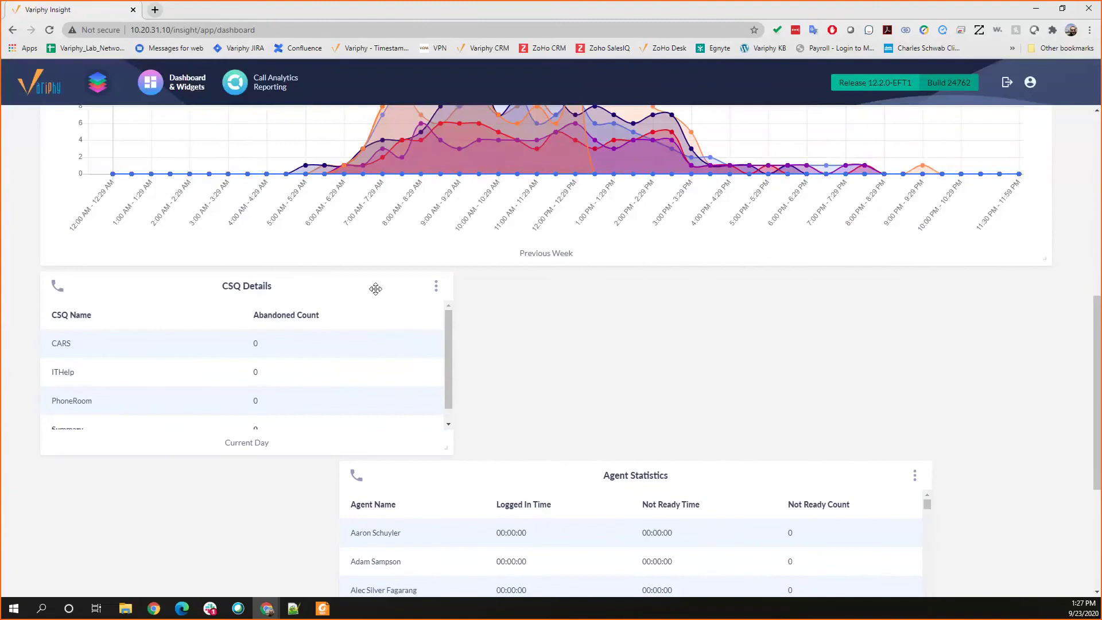
left_click(436, 287)
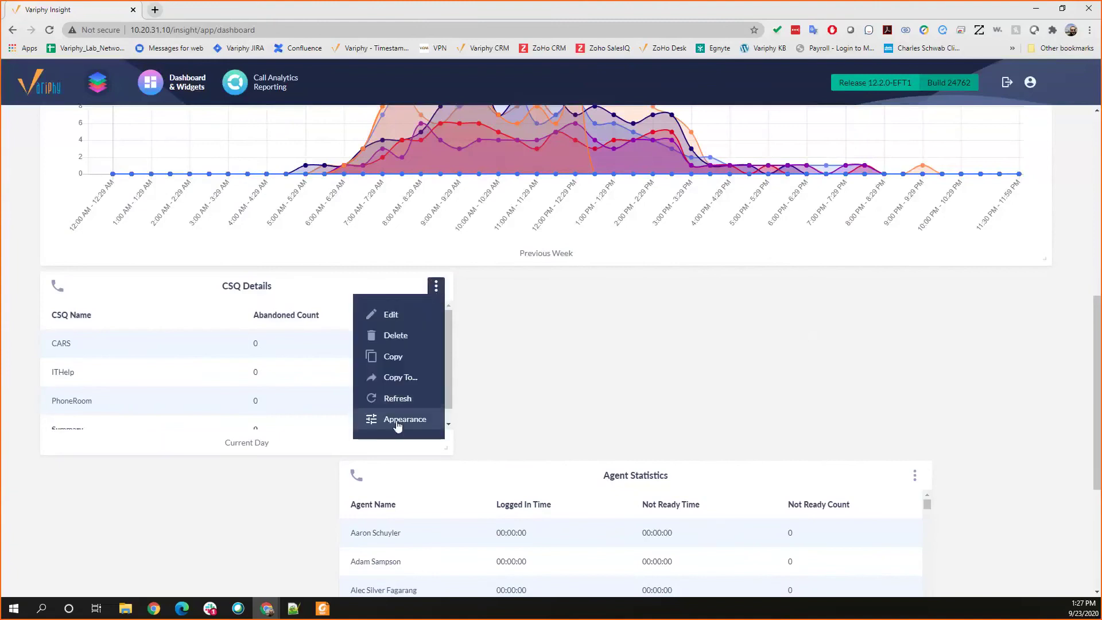
left_click(370, 419)
scroll(337, 402, "down", 3)
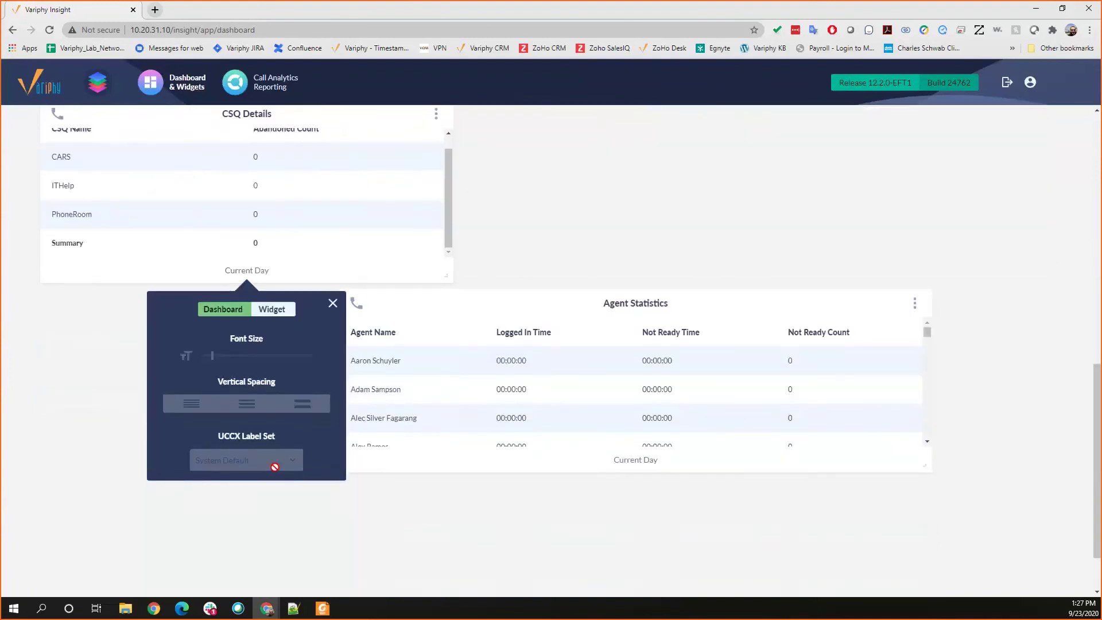
left_click(273, 315)
left_click(284, 464)
left_click(218, 480)
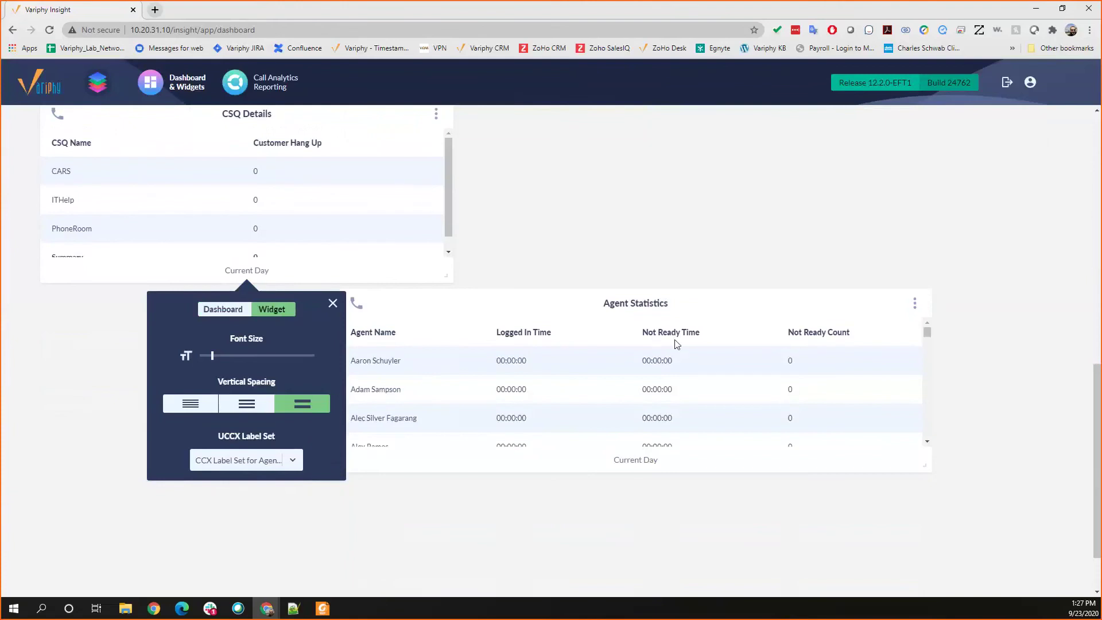
- Compare the labels across the Primary Dashboard's call, Capacity, CSQ Details and Agent Statistics widgets
scroll(673, 344, "up", 10)
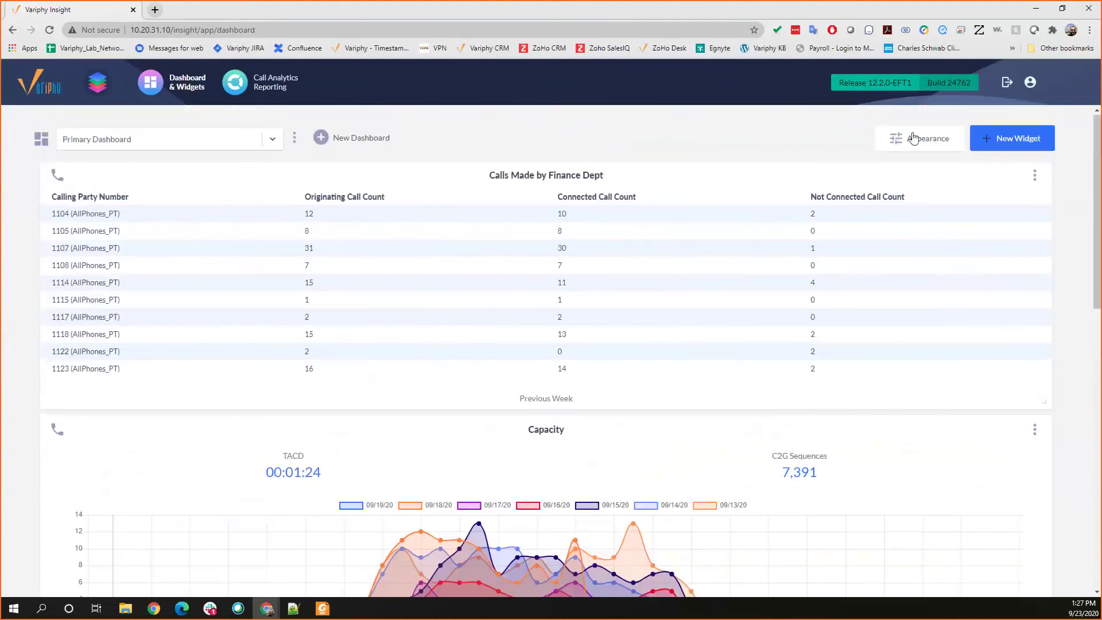
scroll(860, 220, "down", 6)
scroll(860, 220, "down", 3)
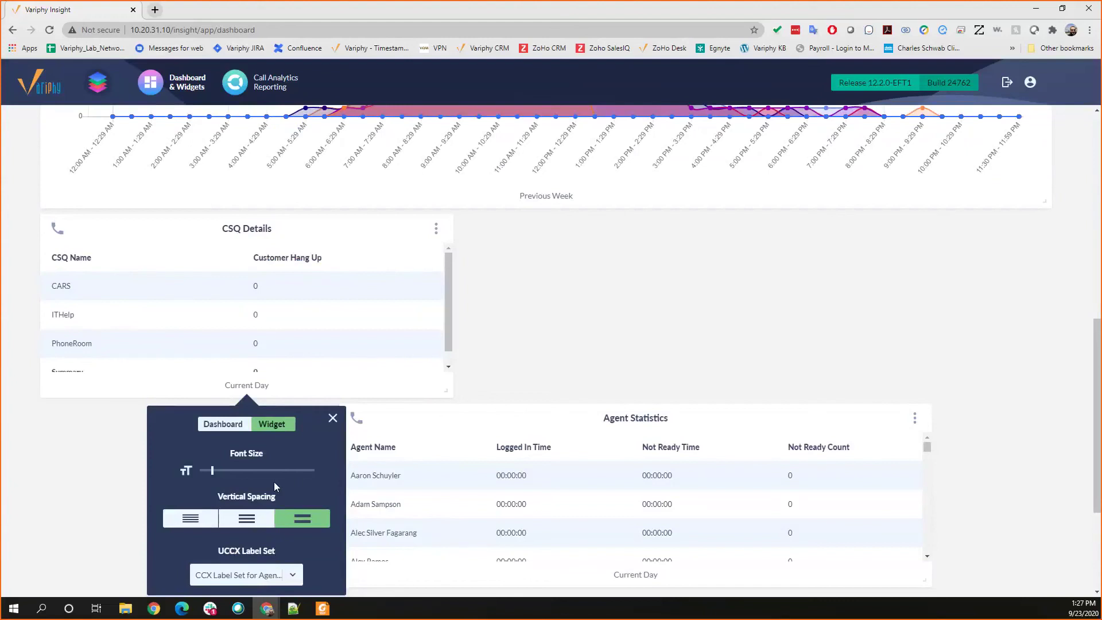
scroll(505, 427, "up", 5)
scroll(505, 427, "up", 5)
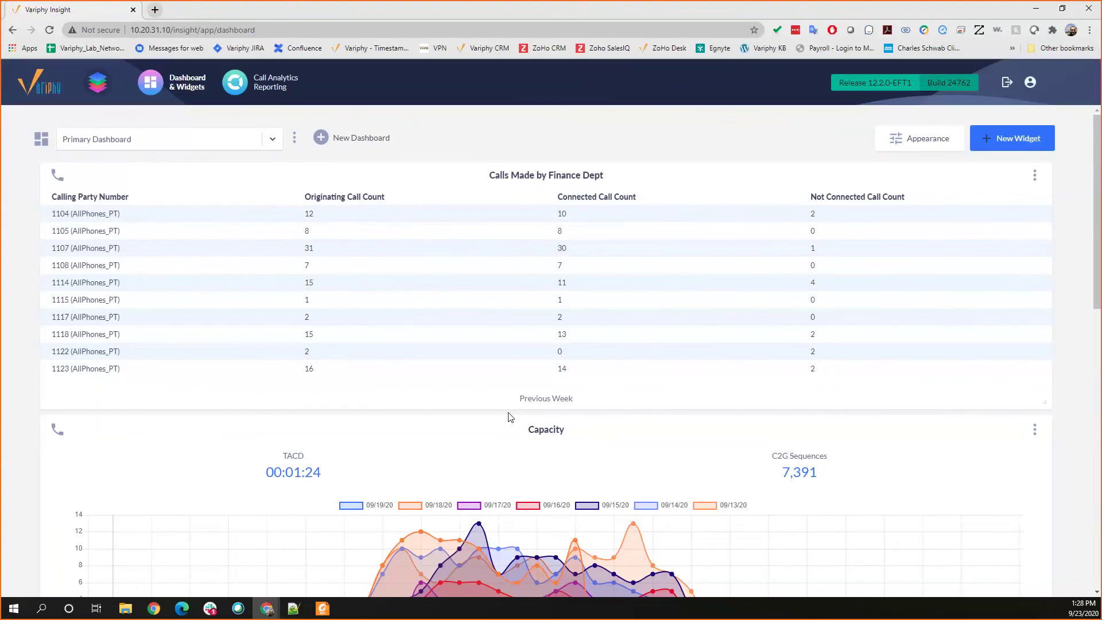
scroll(510, 419, "down", 5)
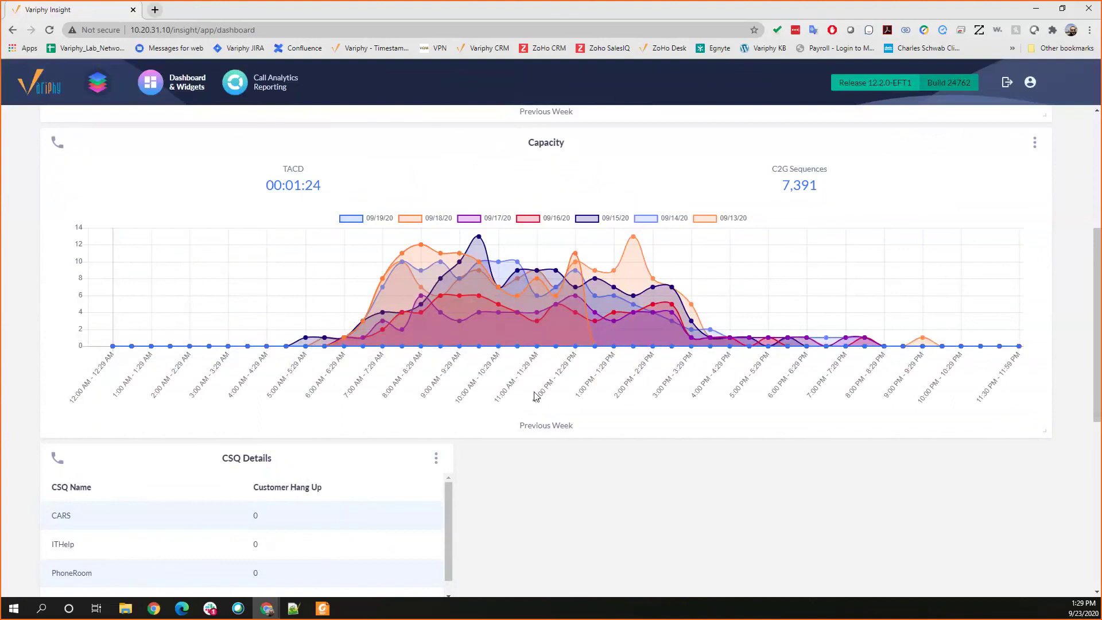
scroll(669, 367, "up", 5)
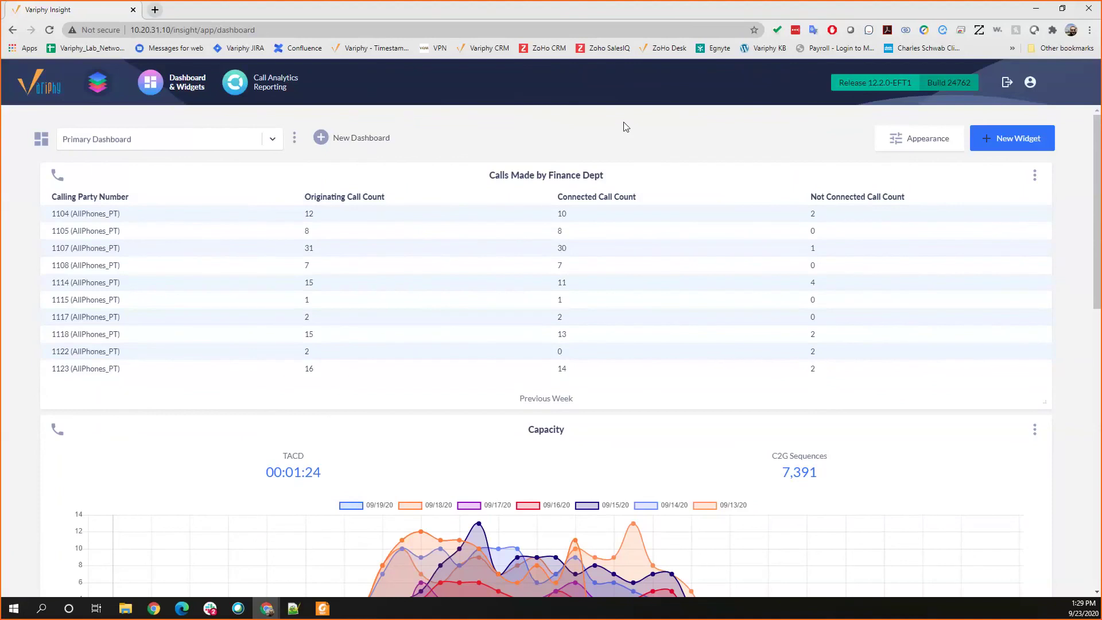
- Sign out of the limited user account and sign back in with the local account's username and password
left_click(1030, 83)
left_click(710, 518)
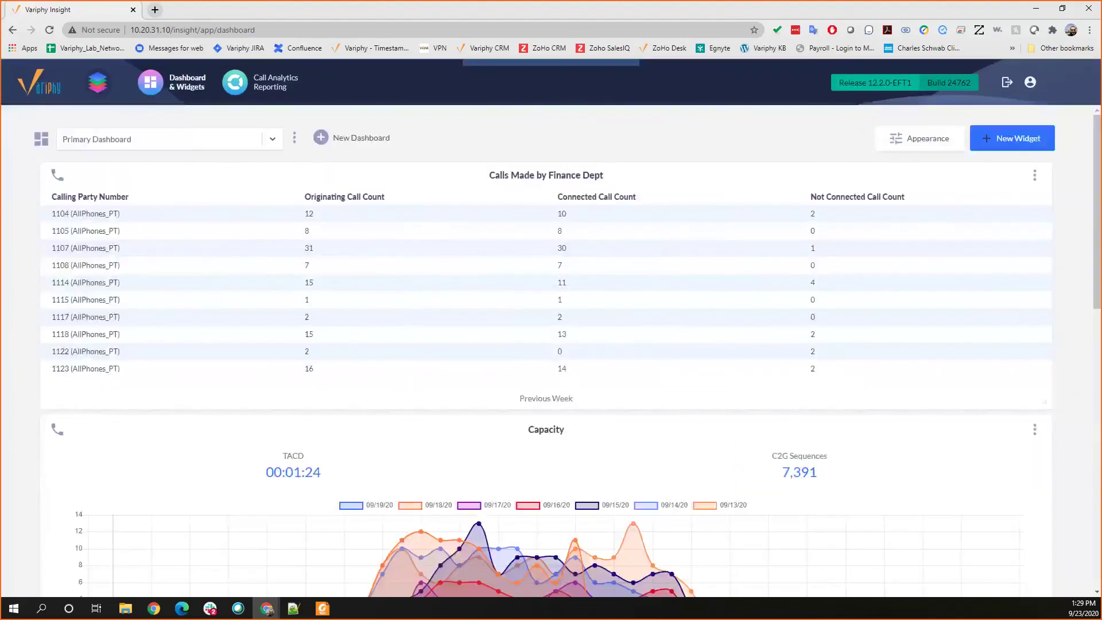
left_click(1006, 82)
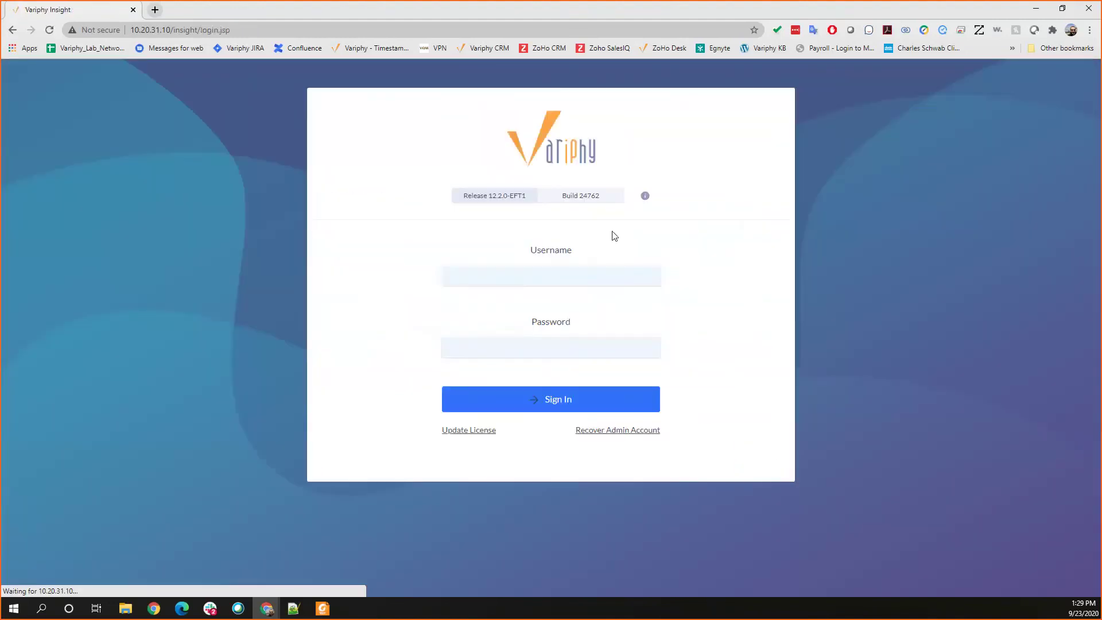
left_click(530, 275)
type("dan_local")
key("Tab")
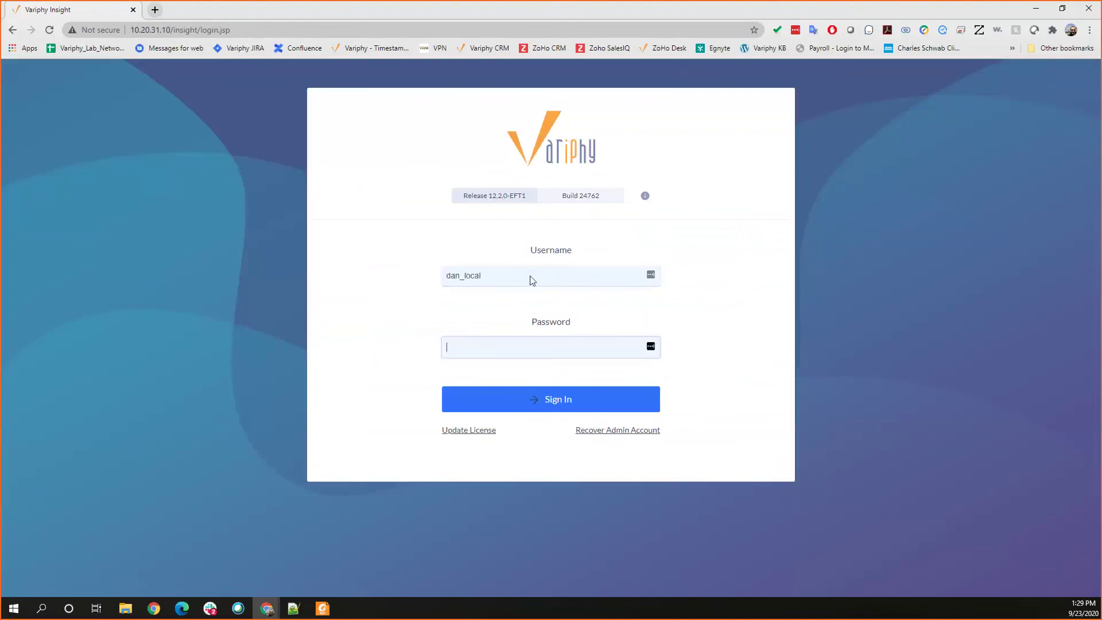
type("*******")
key("Return")
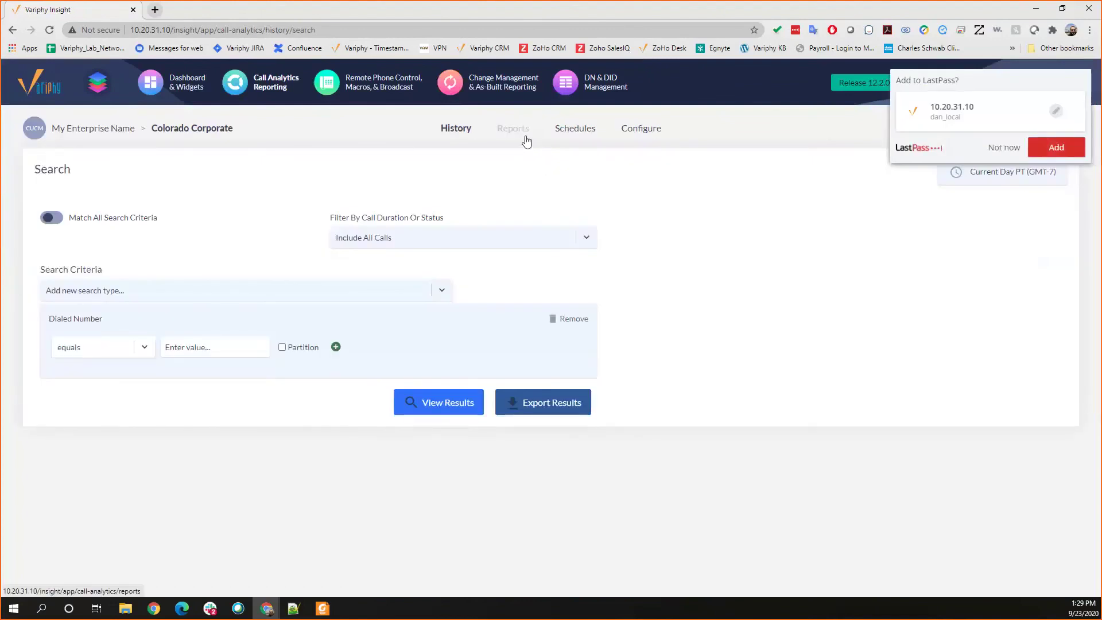
- Start a new Colorado Corporate report schedule and set its delivery to the Global New Label set with the custom labels appendix shown
left_click(573, 128)
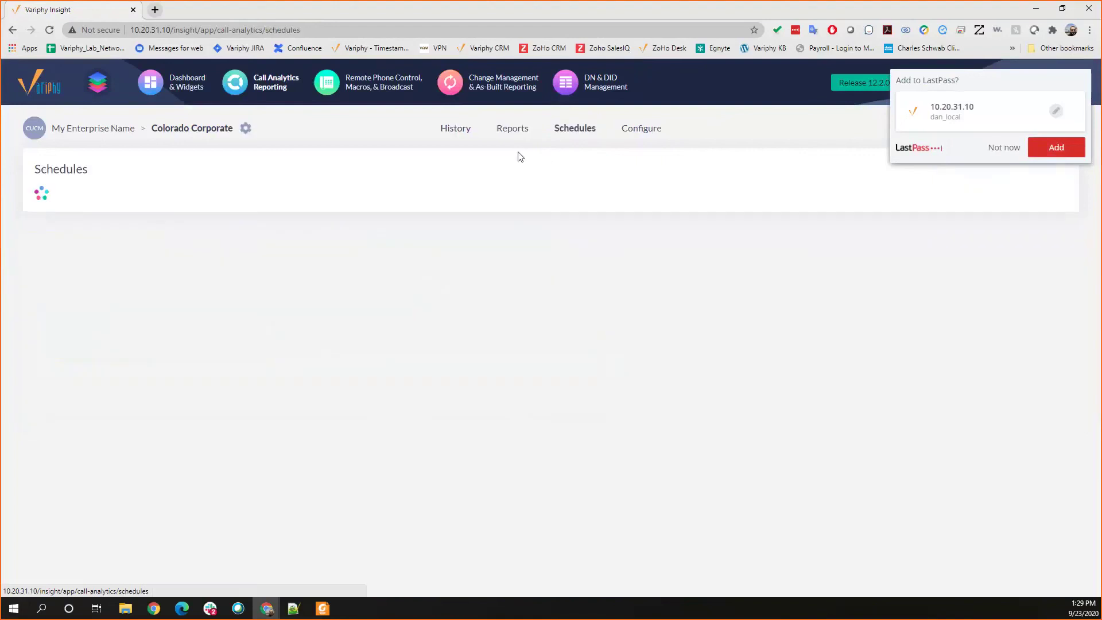
left_click(991, 253)
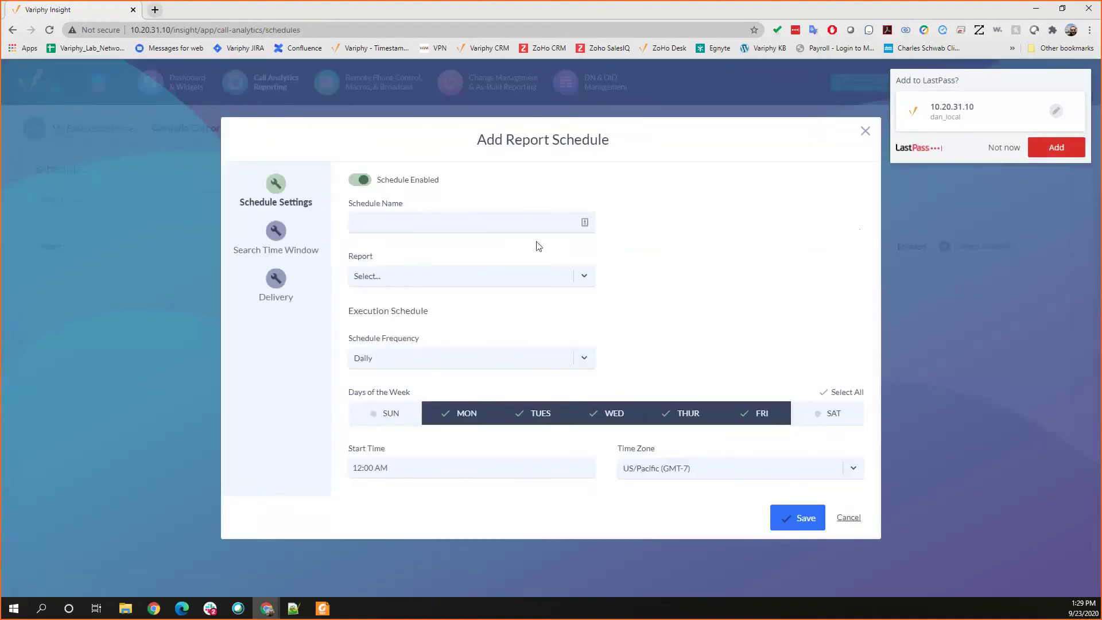
left_click(276, 280)
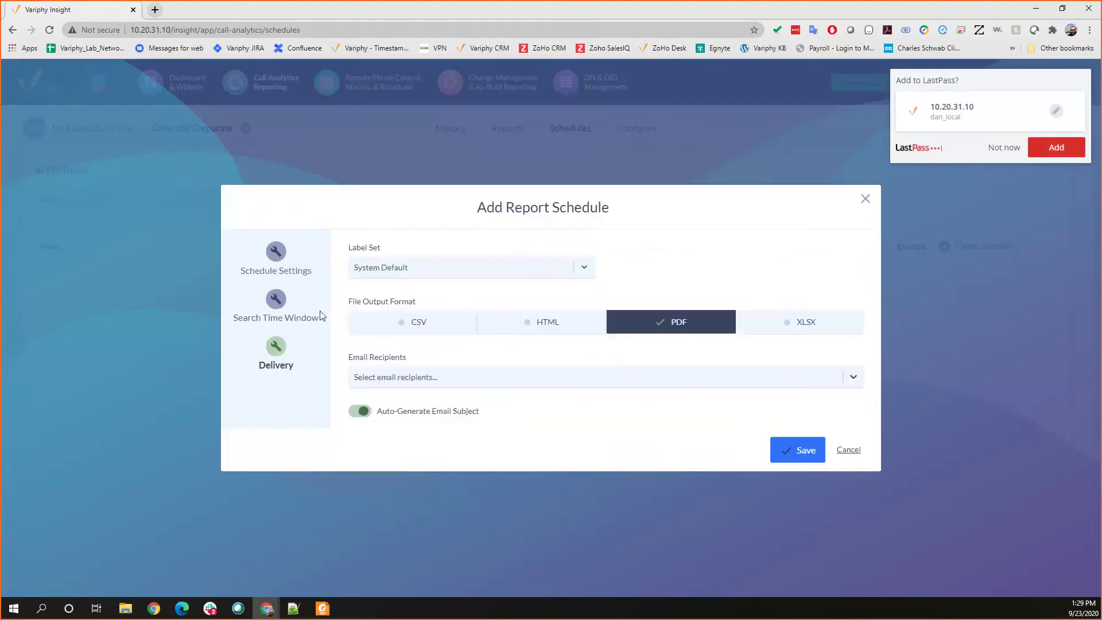
left_click(392, 269)
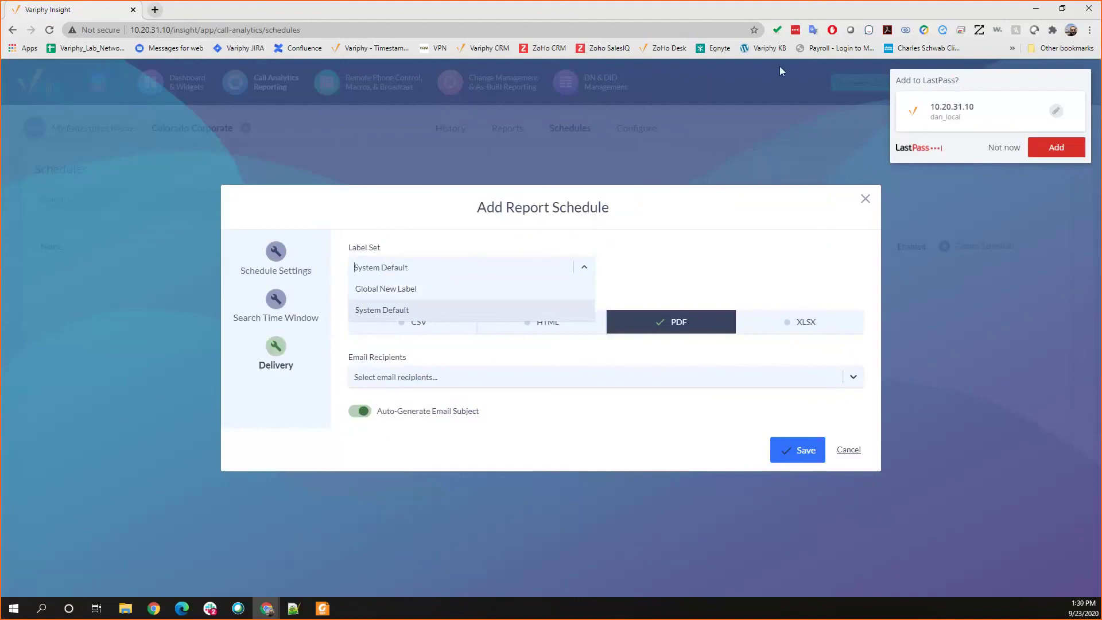
left_click(391, 289)
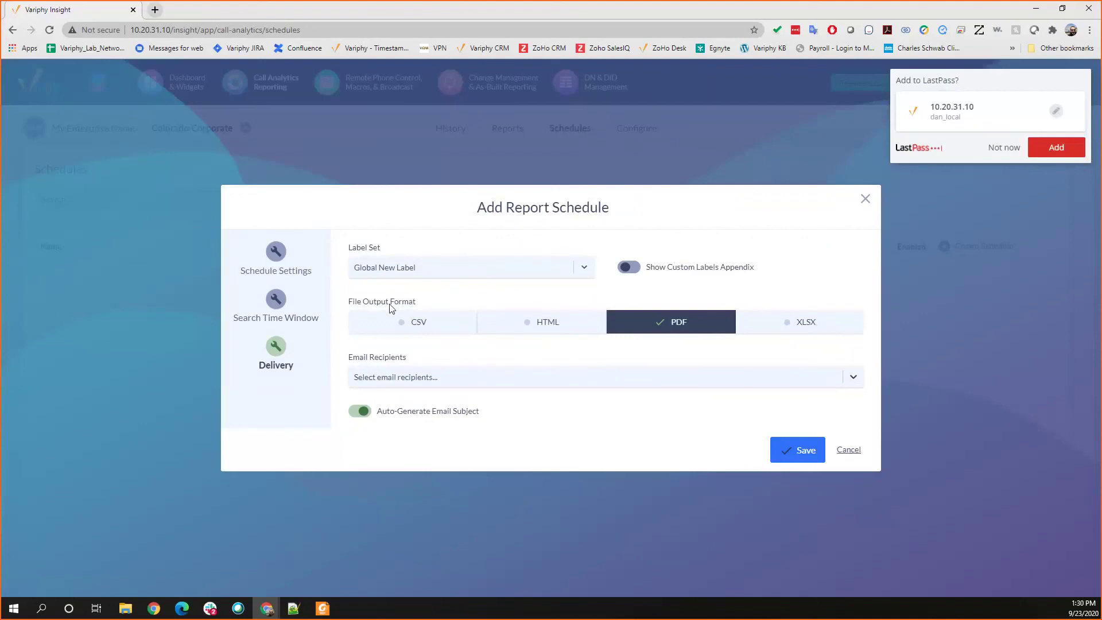
left_click(629, 269)
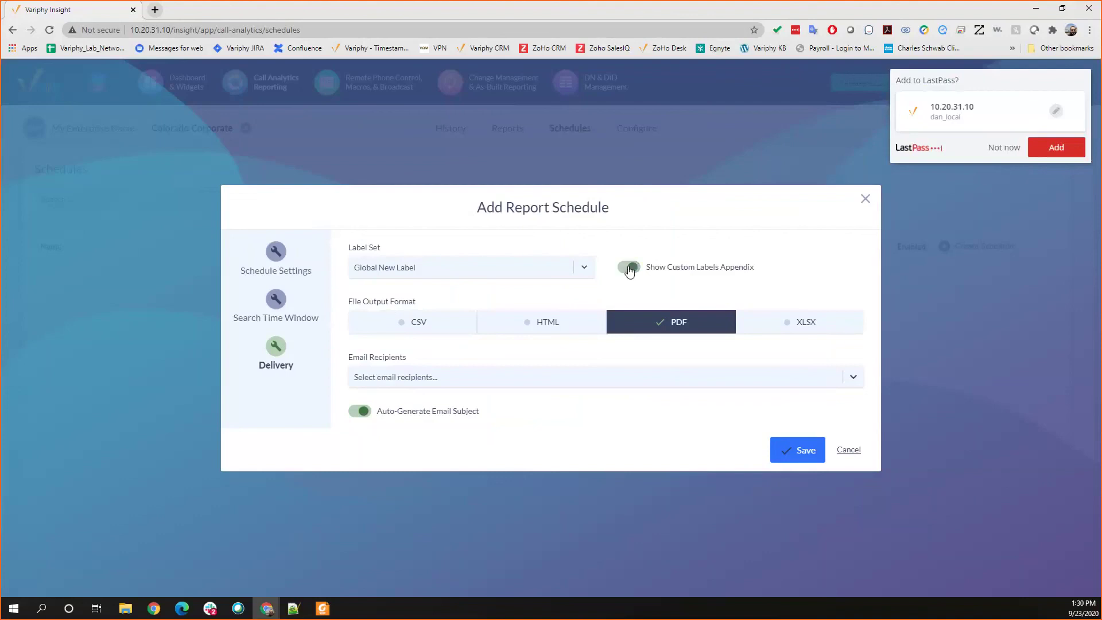